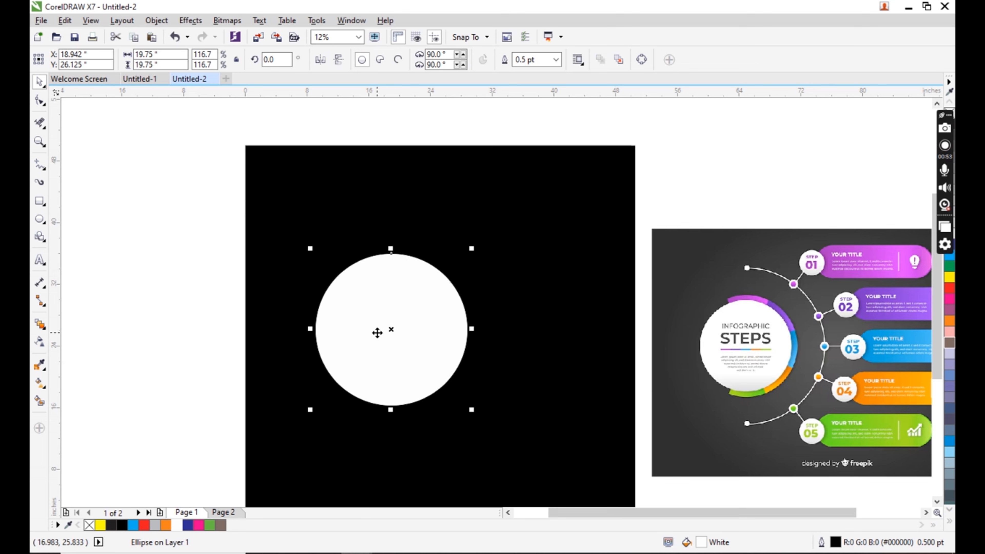
- Bring the smaller concentric white circle to the front and shrink the outer circle to about 18.9 inches across
key("Tab")
key("shift+Page_Up")
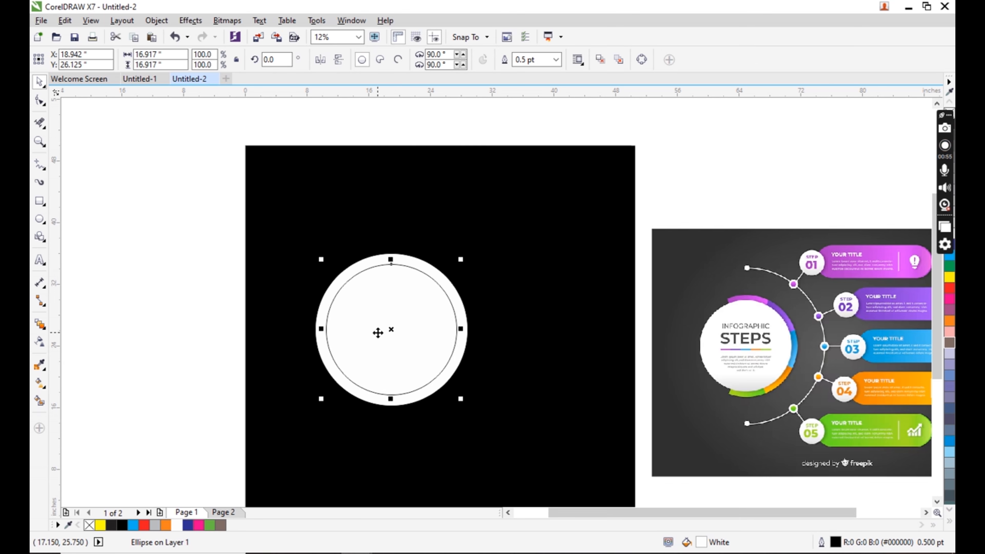
left_click(322, 309)
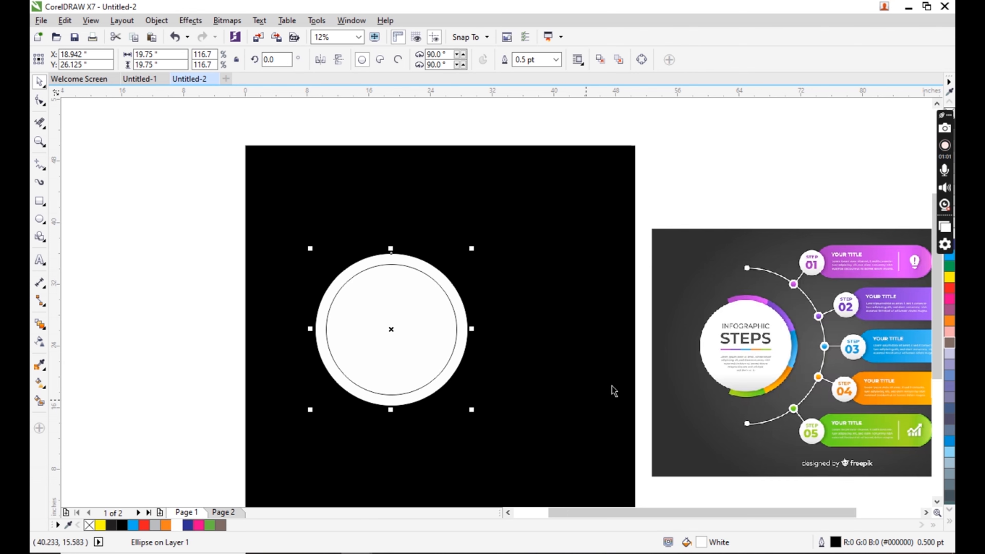
scroll(416, 308, "up", 2)
scroll(422, 308, "down", 2)
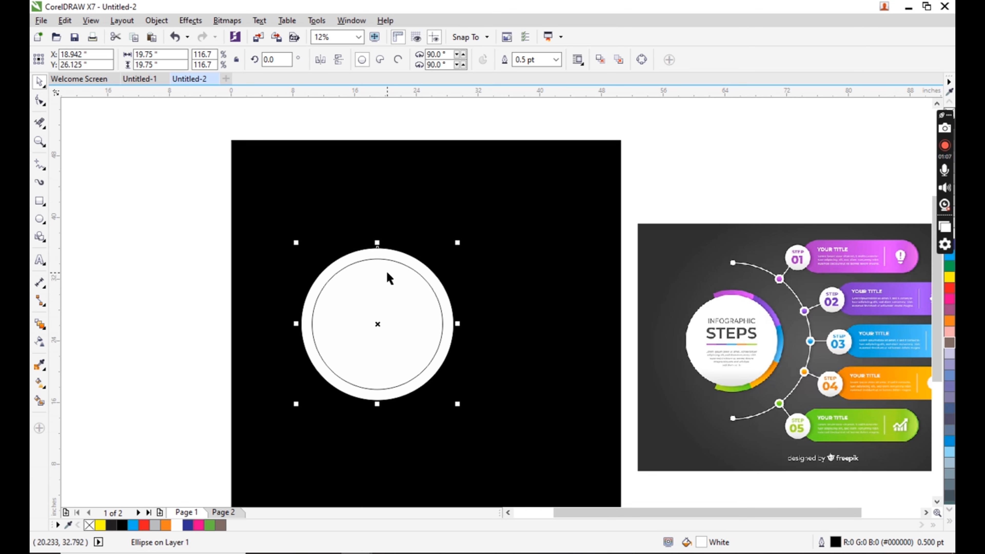
left_click(418, 285)
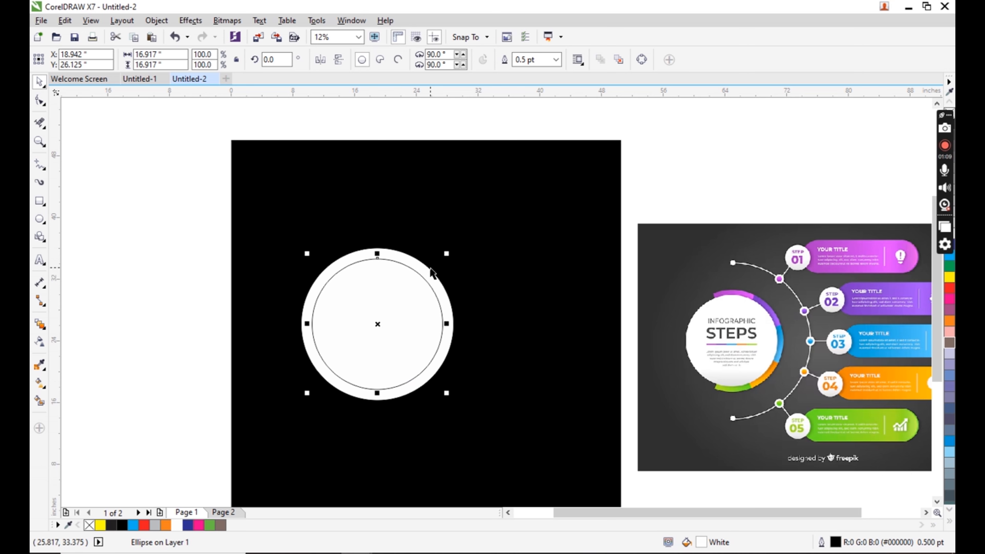
left_click(423, 272)
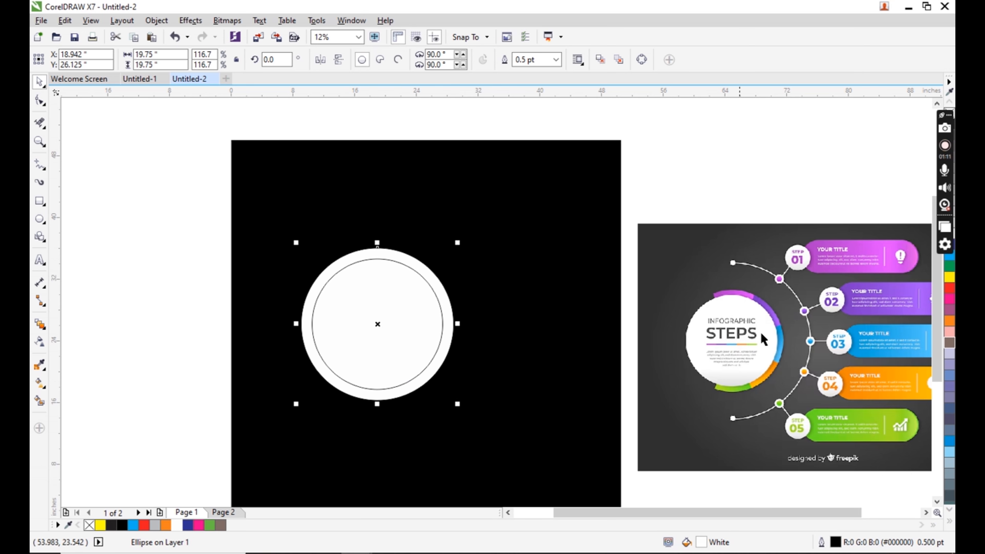
left_click_drag(457, 242, 454, 247)
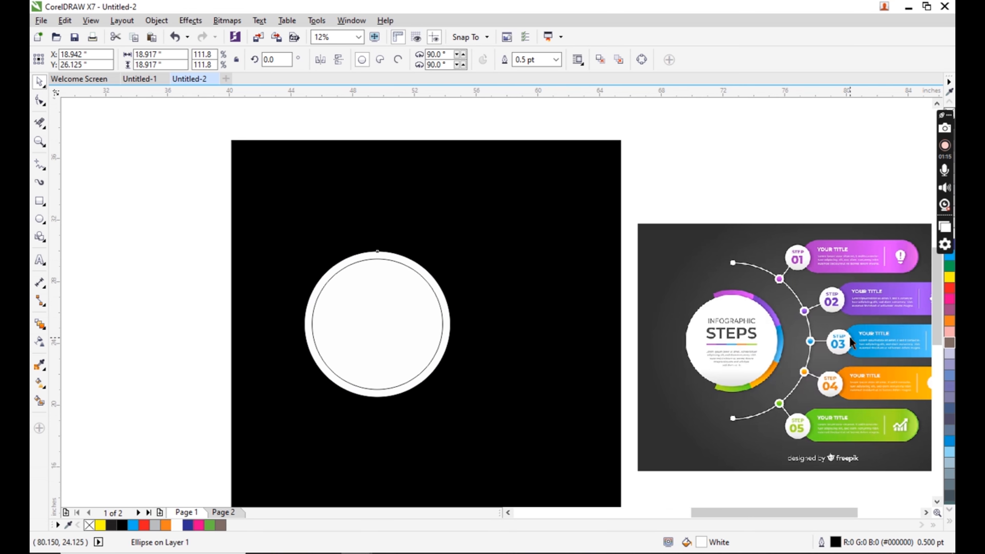
- Trim the outer circle into a pie slice spanning 90° to about 138° and rotate it to about 337°, centring it above the inner circle
scroll(850, 342, "up", 3)
scroll(547, 326, "down", 2)
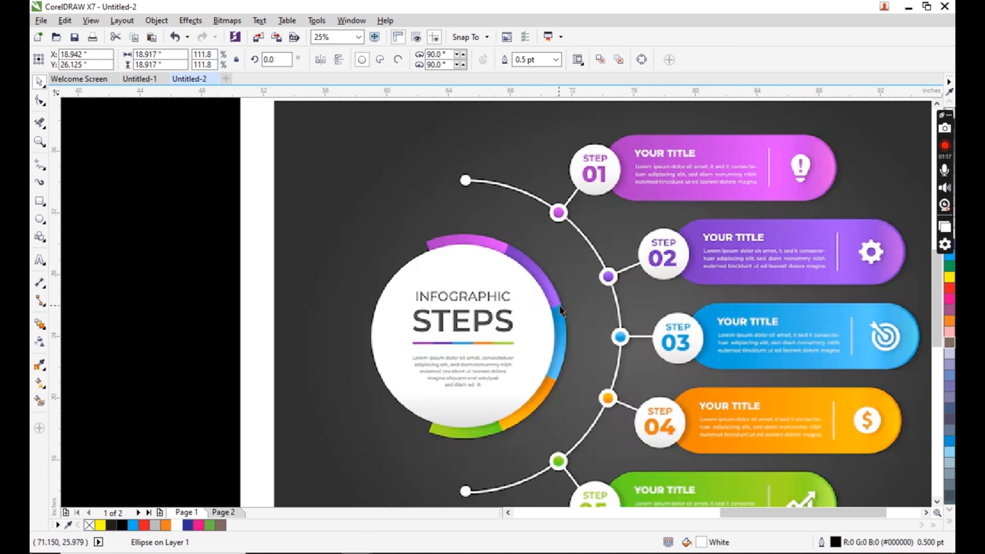
scroll(602, 319, "down", 1)
scroll(435, 318, "down", 1)
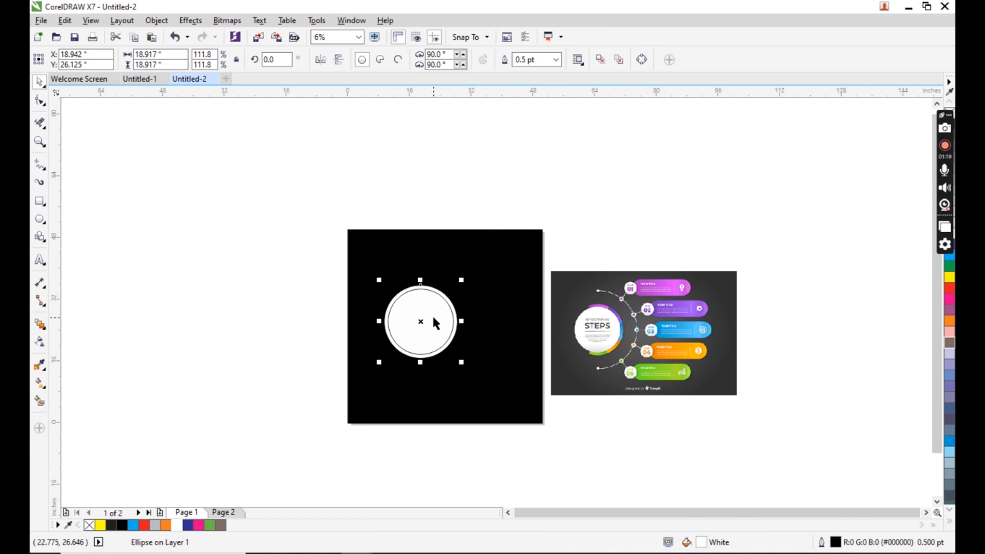
scroll(432, 317, "up", 1)
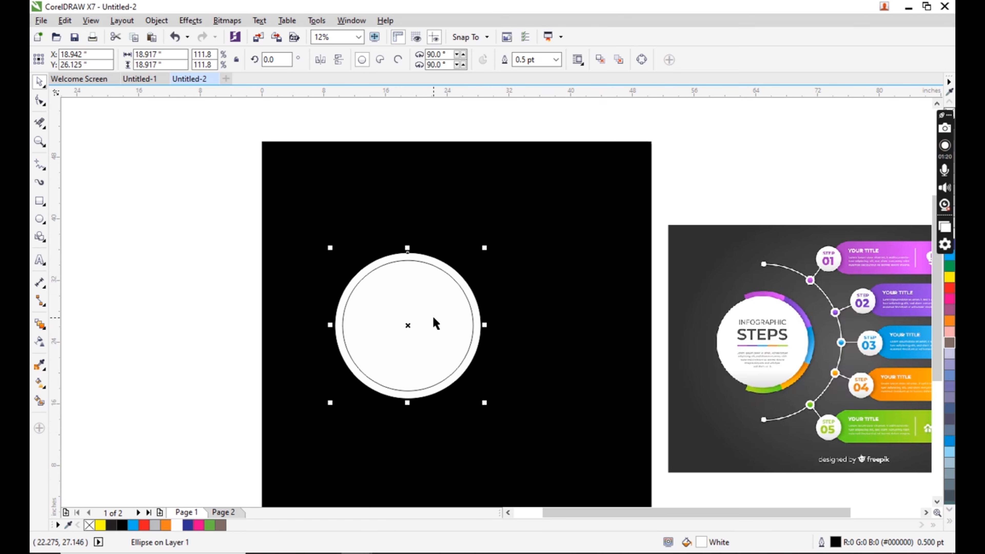
left_click(40, 100)
mouse_move(408, 256)
left_mouse_down()
mouse_move(461, 287)
mouse_move(479, 367)
mouse_move(433, 400)
mouse_move(340, 317)
mouse_move(363, 272)
mouse_move(373, 273)
mouse_move(357, 281)
mouse_move(407, 325)
left_mouse_up()
key("space")
left_click(372, 264)
left_click_drag(412, 249, 434, 268)
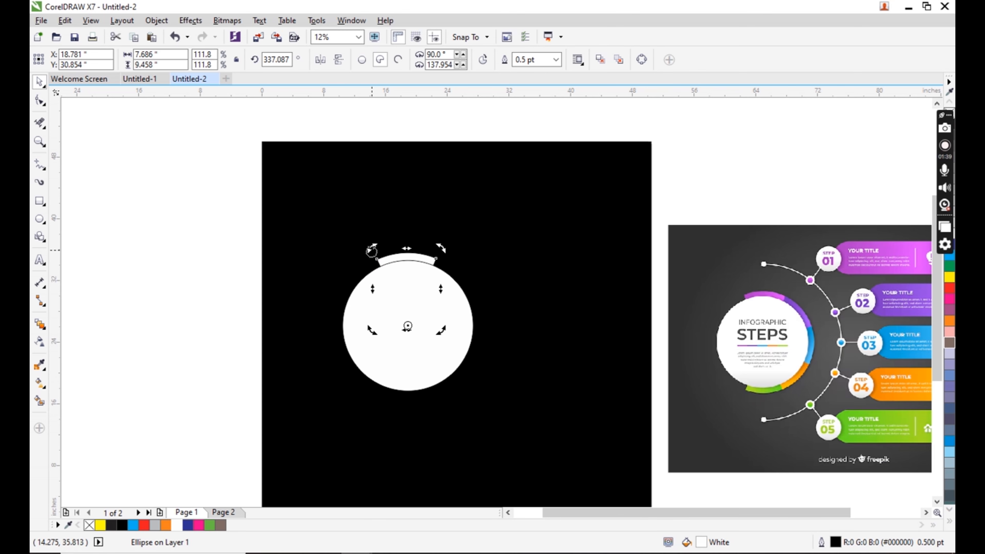
- Make four rotated copies of the slice around the circle's centre, forming five adjoining ring segments down the right side
left_click_drag(371, 248, 431, 274)
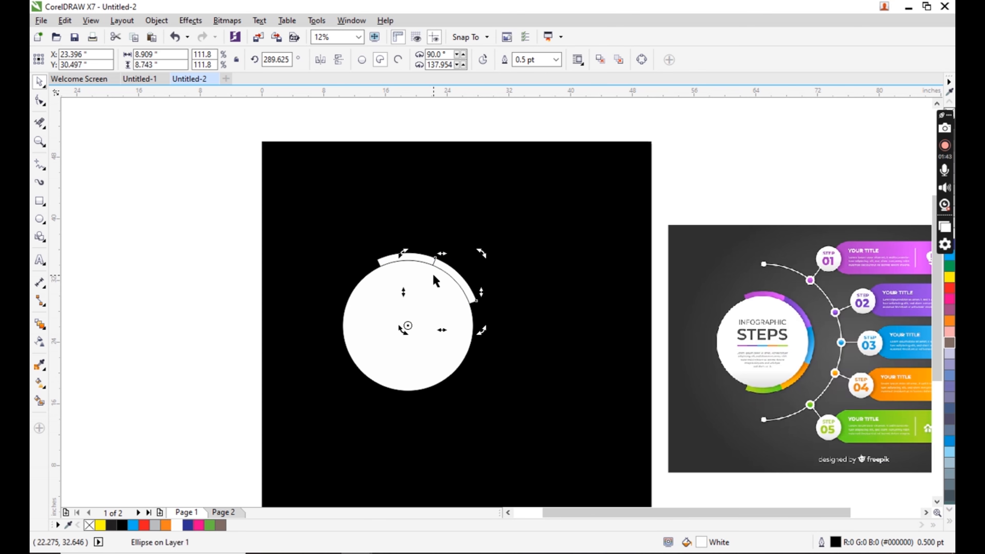
key("ctrl+r")
key("ctrl+r")
key("ctrl+r")
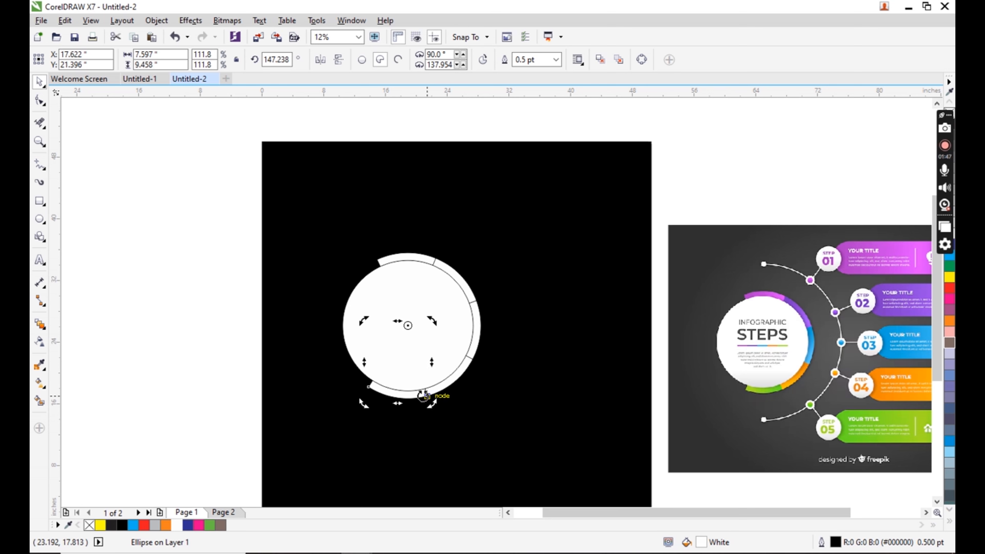
- Rotate all five slices together slightly counterclockwise to balance the ring segments above and below the circle
left_click(411, 256)
left_click(459, 276, "shift")
left_click(475, 343, "shift")
left_click(463, 377, "shift")
left_click(414, 395, "shift")
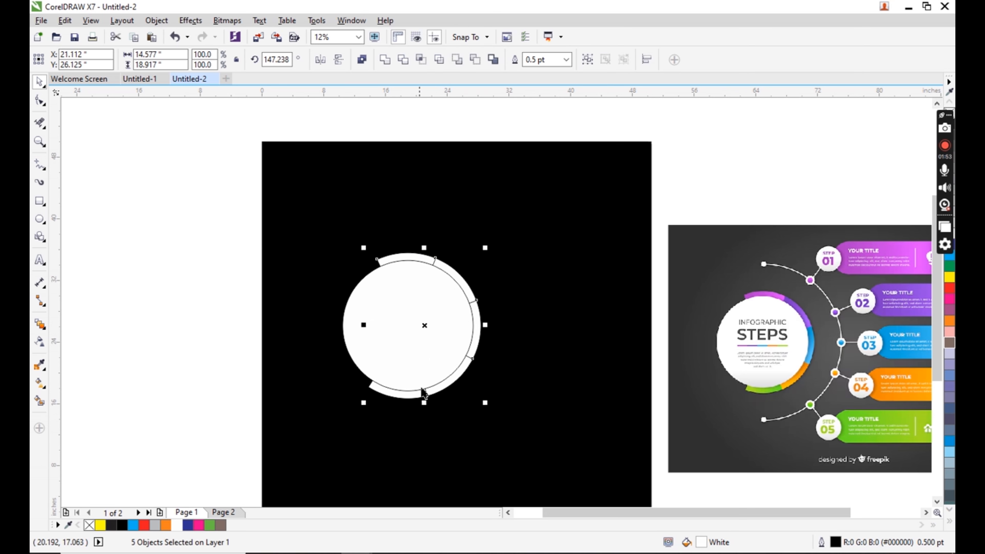
left_click(424, 325)
left_click_drag(365, 403, 368, 404)
left_click(170, 398)
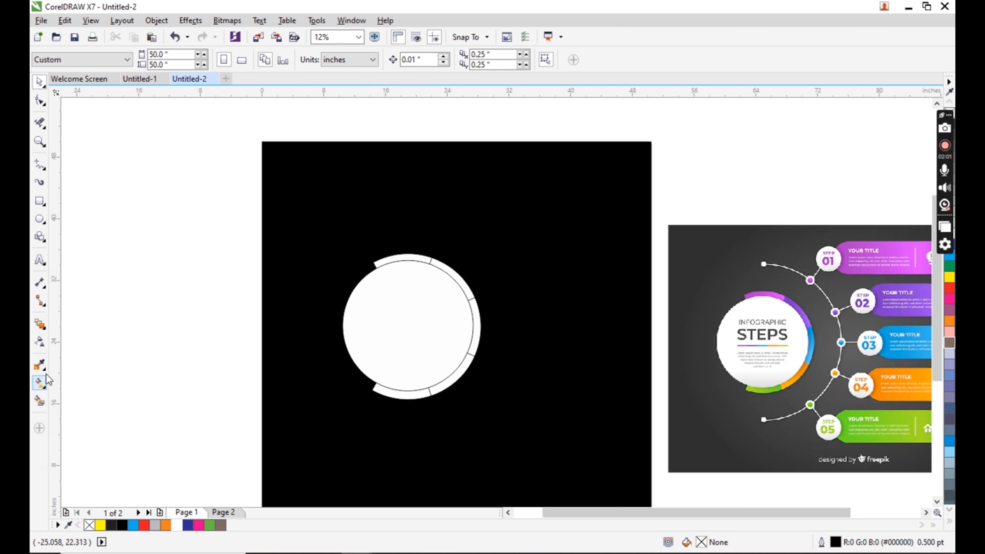
- Use Smart Fill to create five yellow shapes from the visible ring segments around the white circle
left_click(40, 401)
left_click(394, 256)
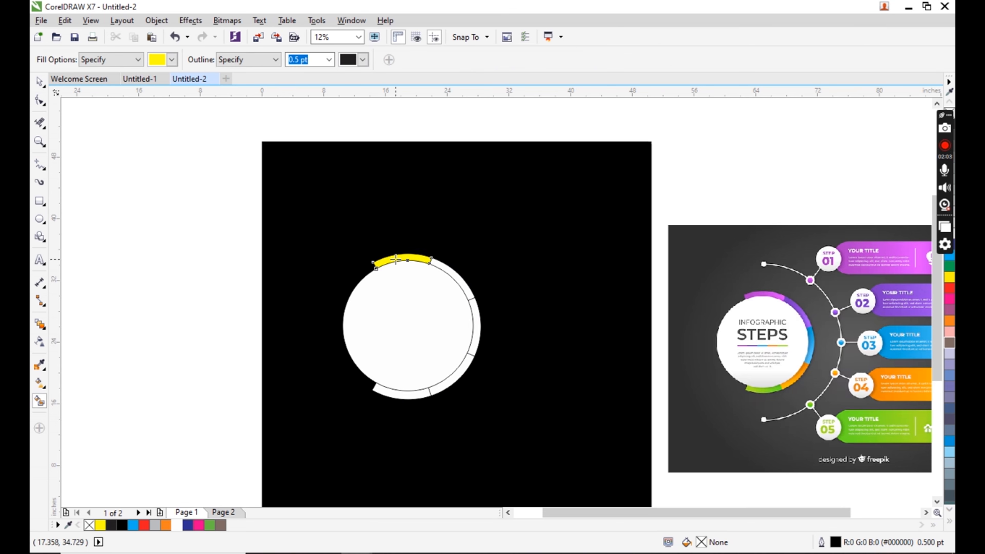
left_click(465, 276)
left_click(475, 320)
left_click(459, 367)
left_click(408, 392)
key("space")
scroll(429, 322, "up", 1)
scroll(428, 315, "down", 1)
left_click(184, 304)
left_click(351, 308)
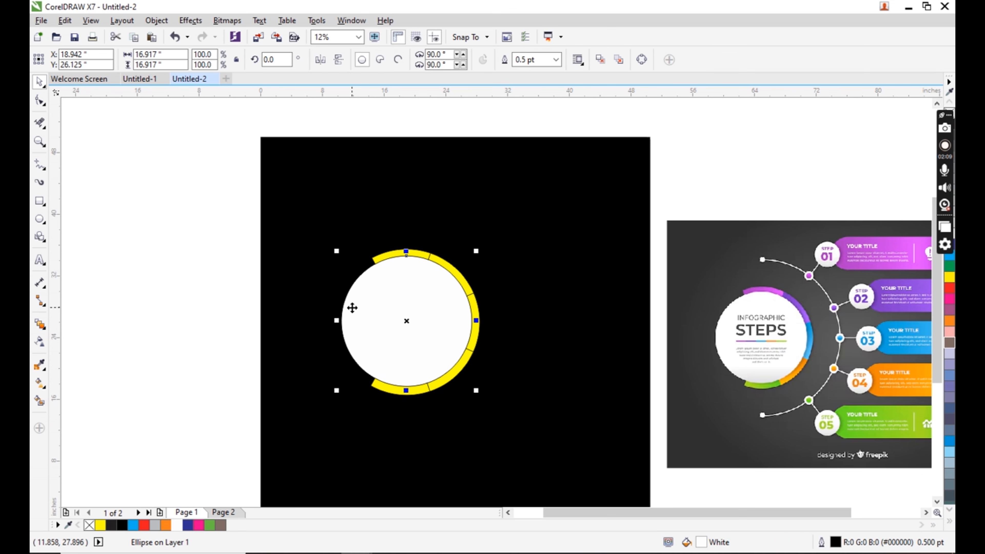
left_click_drag(414, 318, 325, 342)
key("ctrl+z")
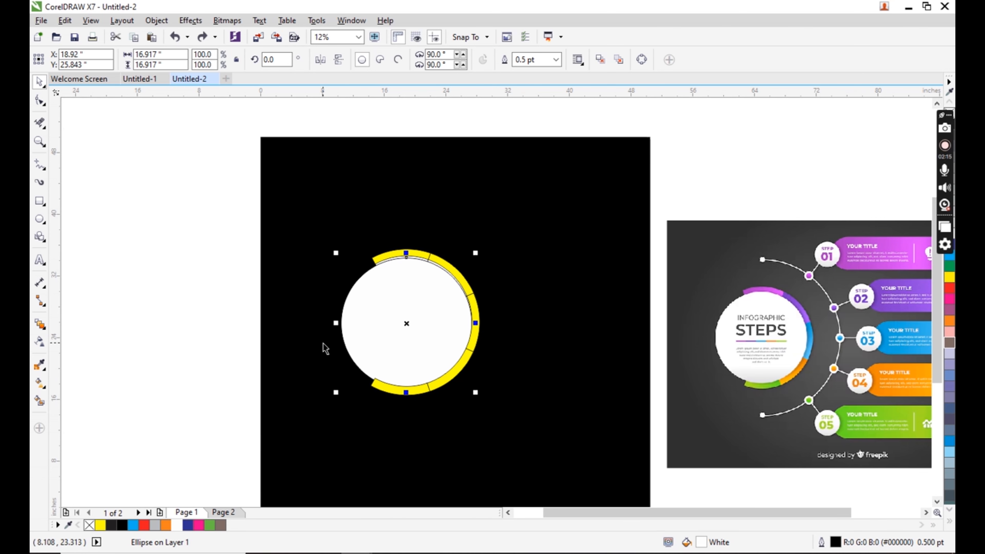
left_click(326, 348)
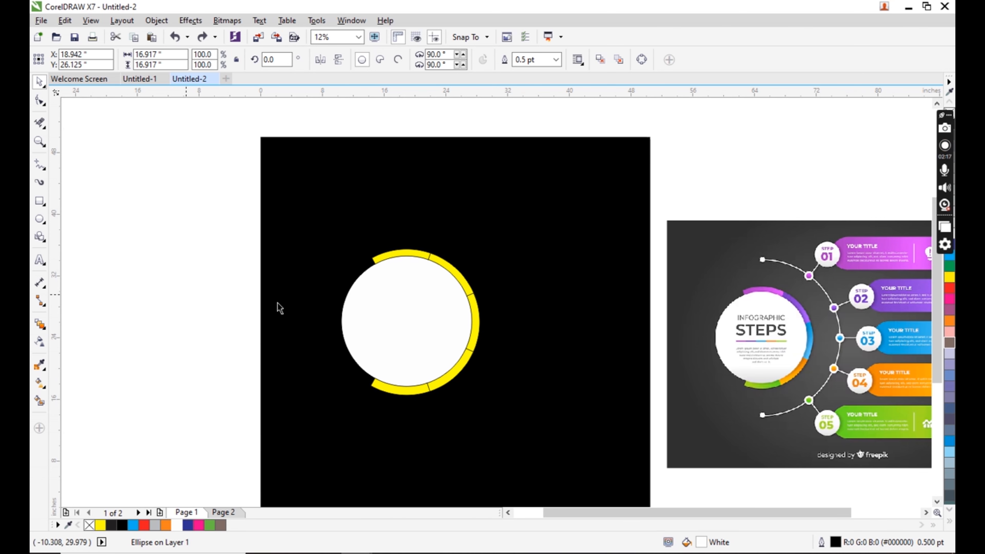
- Replace the stacked circle and slice shapes with pasted copies of only the five yellow ring segments and the white circle
left_click(409, 255)
left_click(461, 272, "shift")
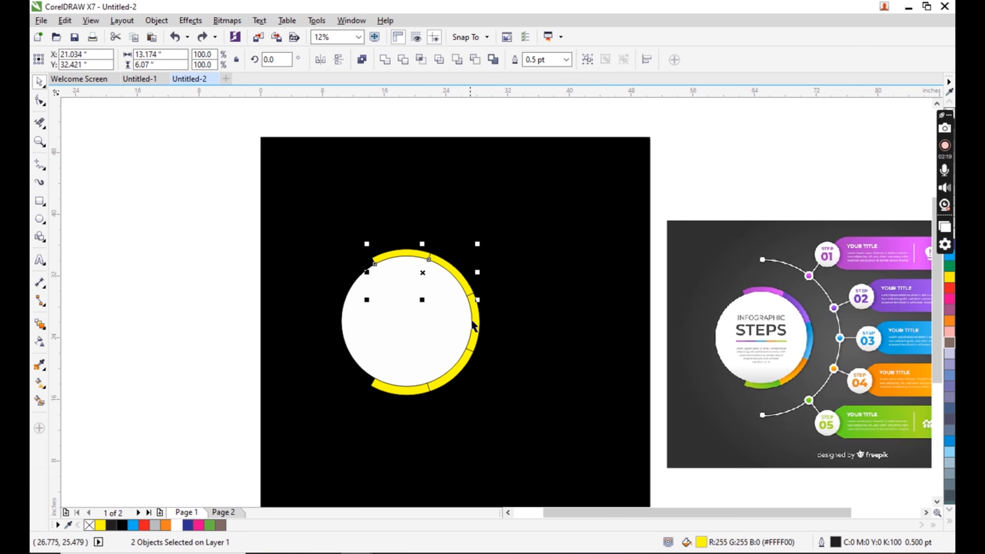
left_click(475, 326, "shift")
left_click(469, 363, "shift")
left_click(418, 393, "shift")
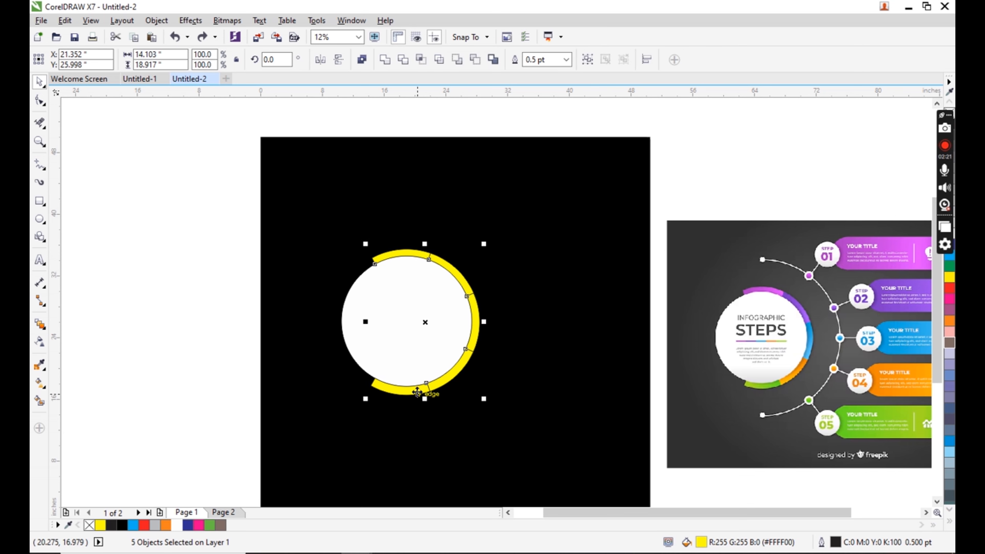
left_click(407, 349, "shift")
left_click(352, 336)
left_click(407, 350)
key("Delete")
left_click_drag(145, 198, 522, 428)
key("Delete")
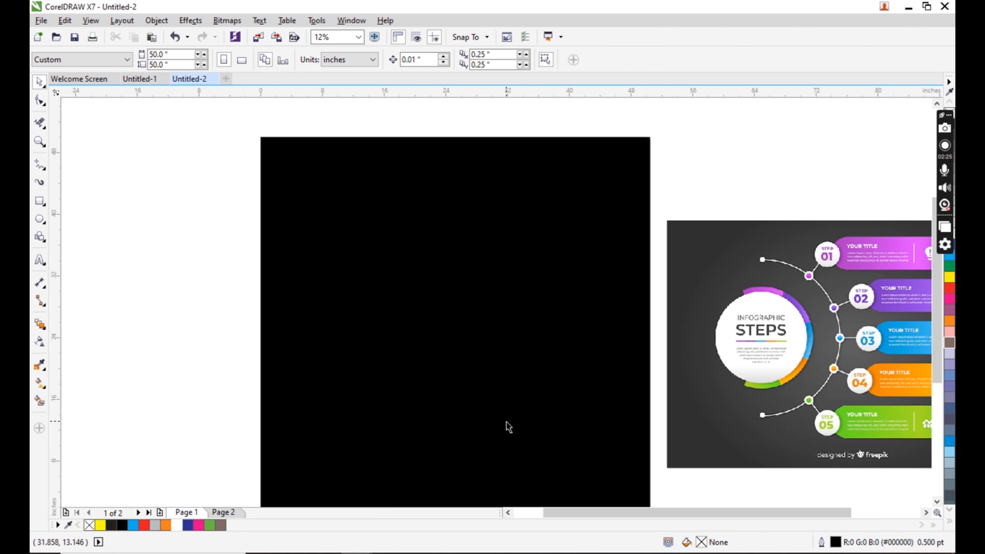
key("ctrl+v")
left_click(258, 384)
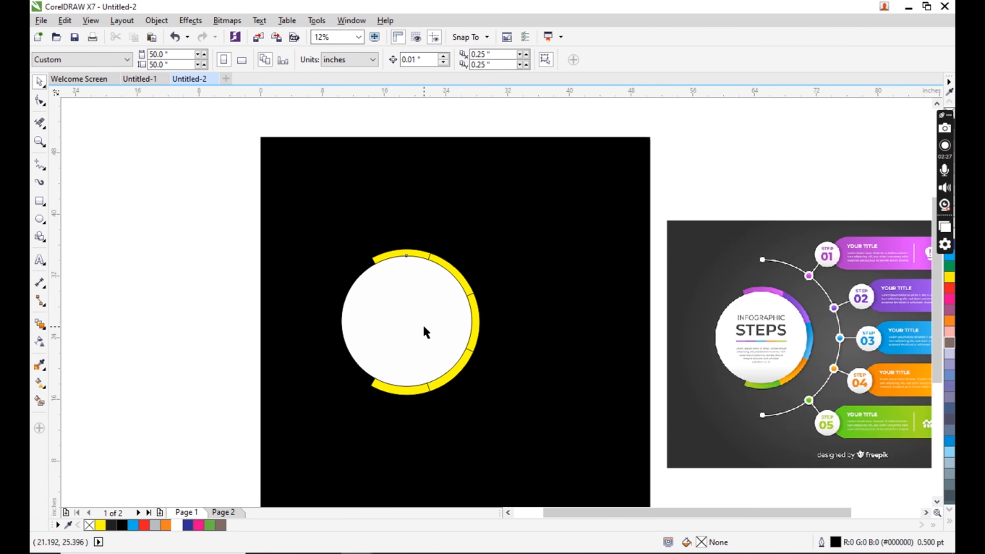
- Fill the upper-right ring segment with pink and the segment directly below it with green
left_click(425, 332)
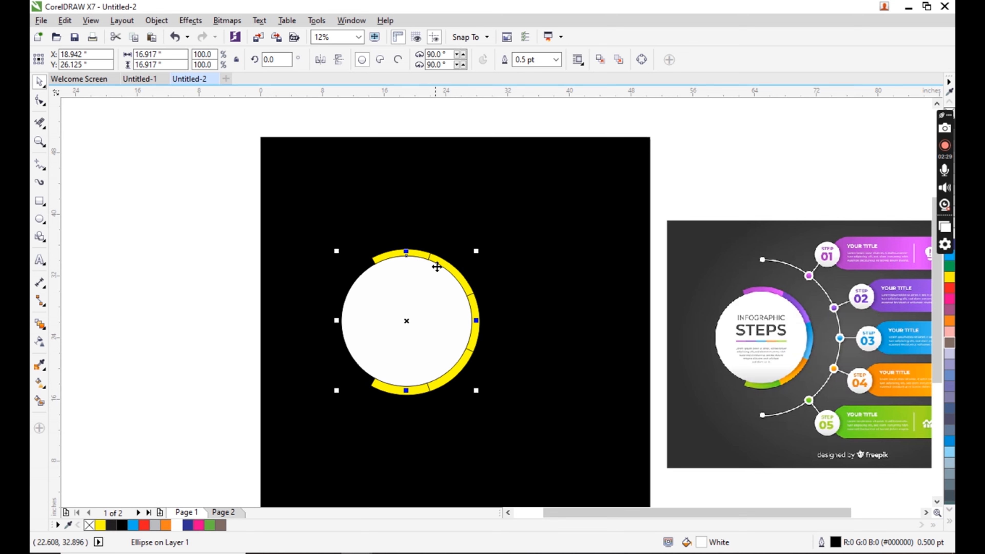
left_click(448, 267)
scroll(461, 279, "up", 2)
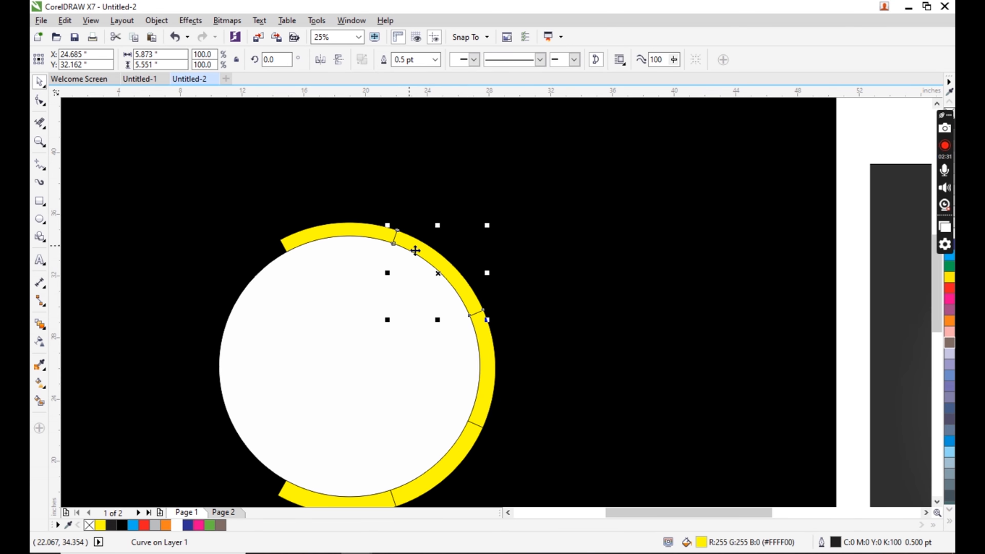
scroll(384, 349, "down", 2)
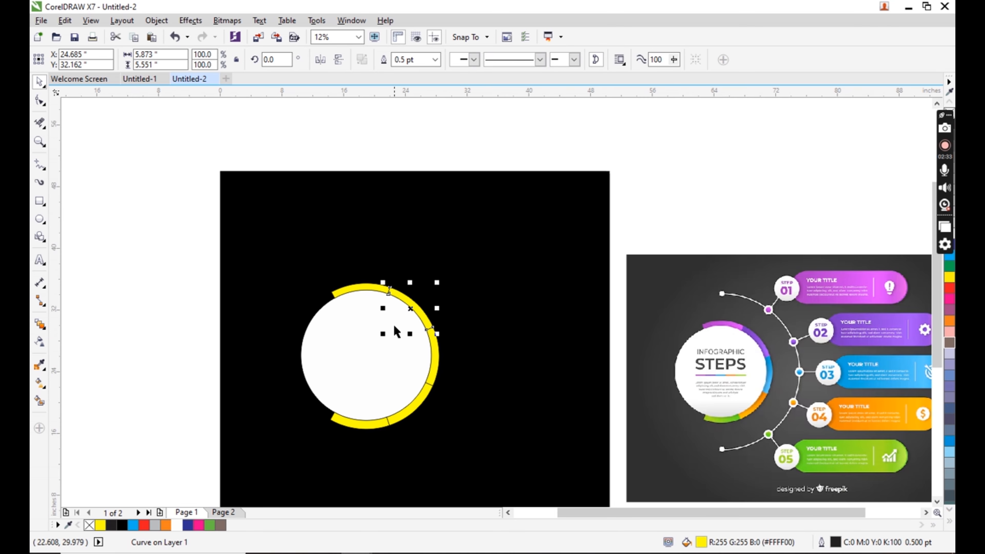
scroll(396, 332, "up", 2)
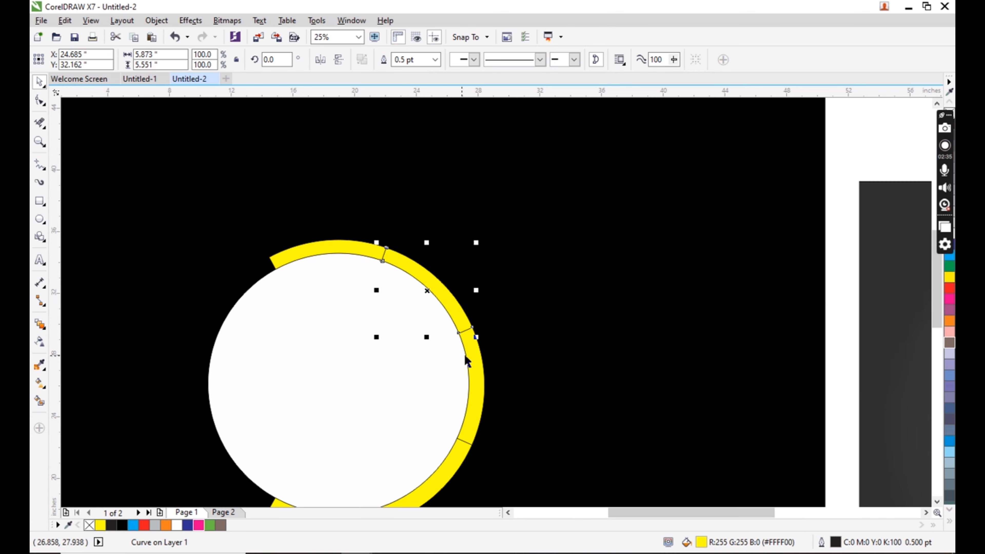
left_click(198, 525)
left_click(477, 388)
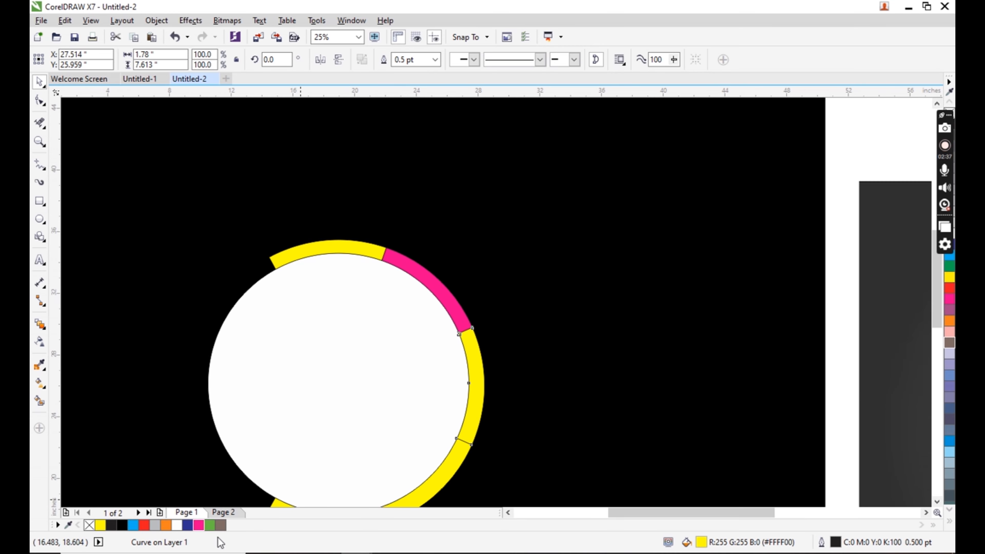
left_click(209, 525)
- Fill the lower-right ring segment with blue and the bottom segment with cyan
scroll(364, 302, "down", 2)
scroll(388, 404, "up", 2)
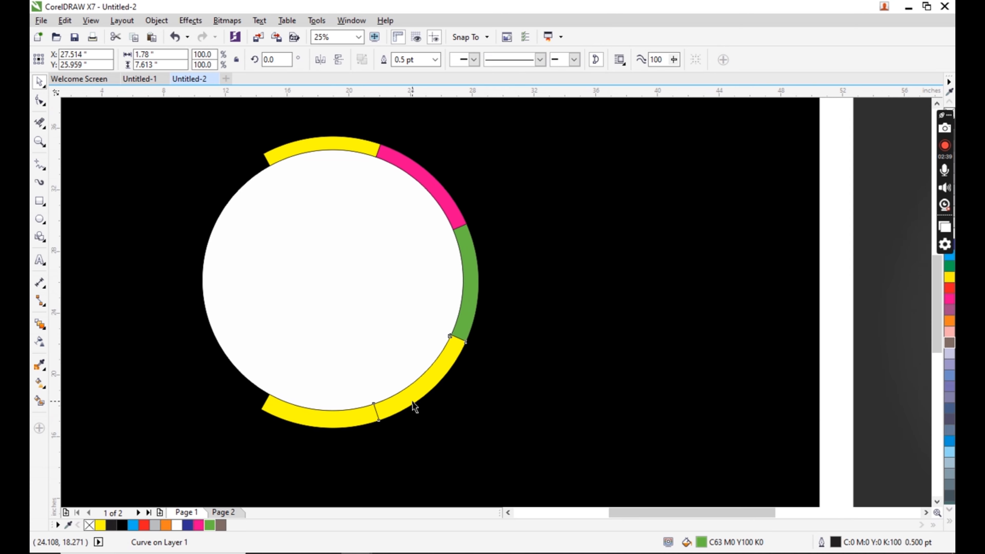
left_click(413, 403)
left_click(188, 525)
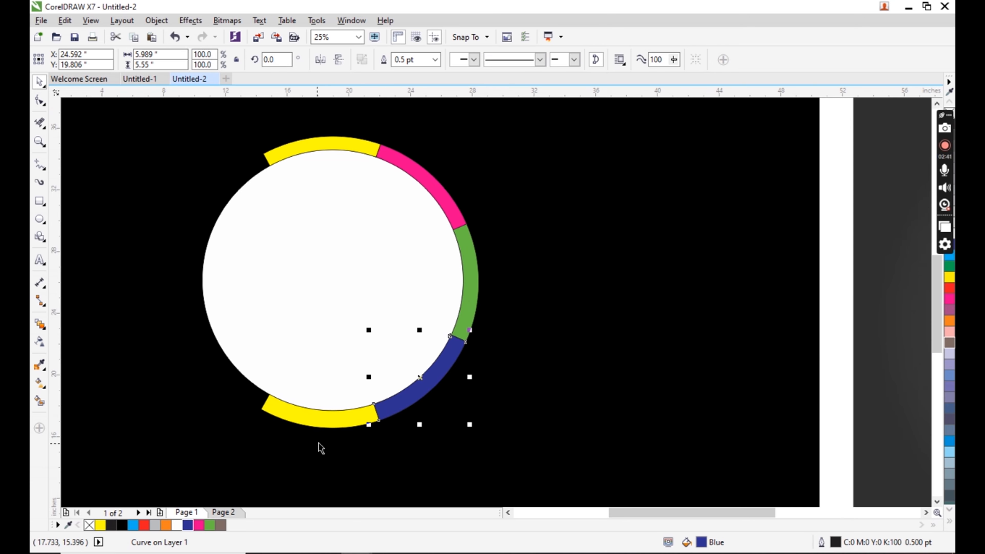
left_click(320, 419)
left_click(133, 525)
scroll(287, 367, "down", 2)
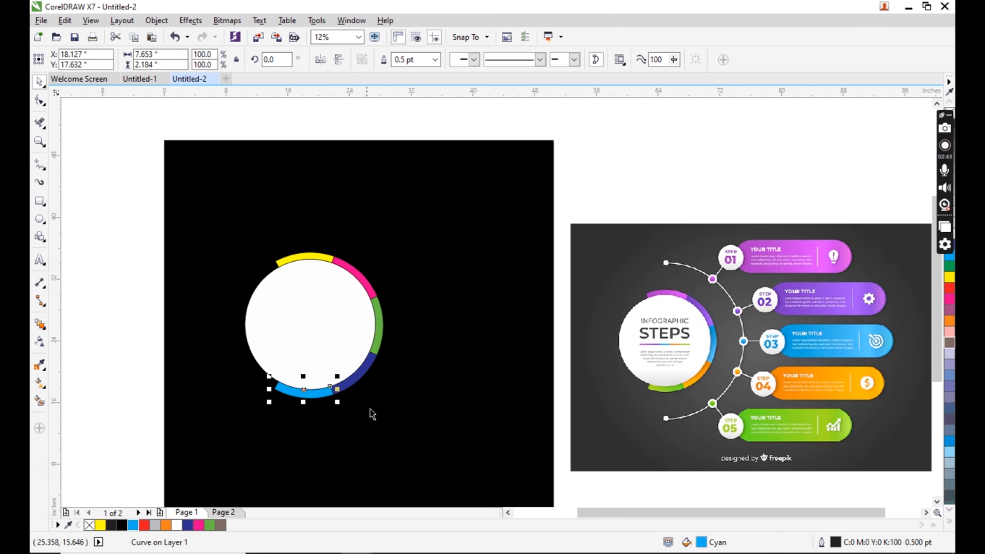
key("Escape")
- Create a concentric arc about 25.5 inches across from an enlarged copy of the white circle and outline it in white
left_click(295, 319)
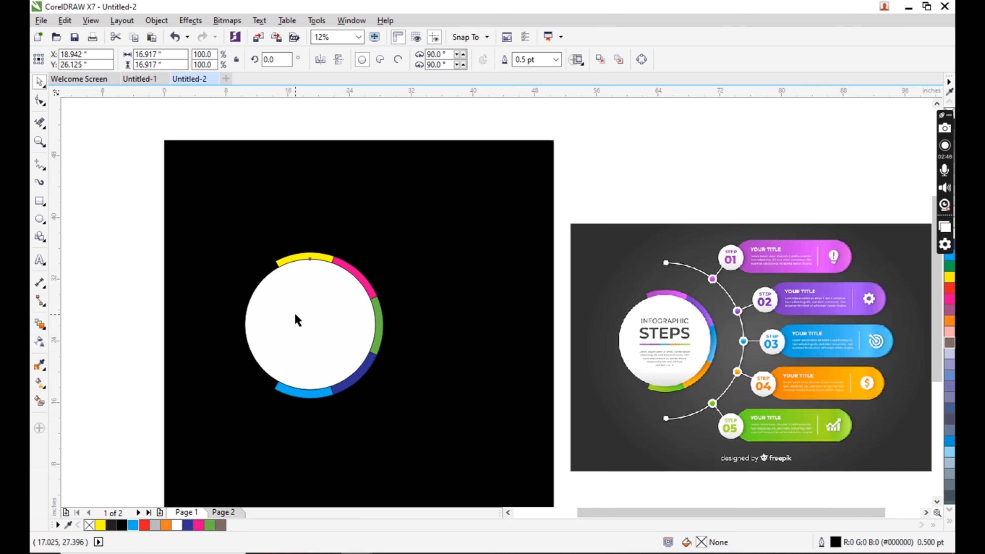
left_click_drag(381, 254, 454, 226)
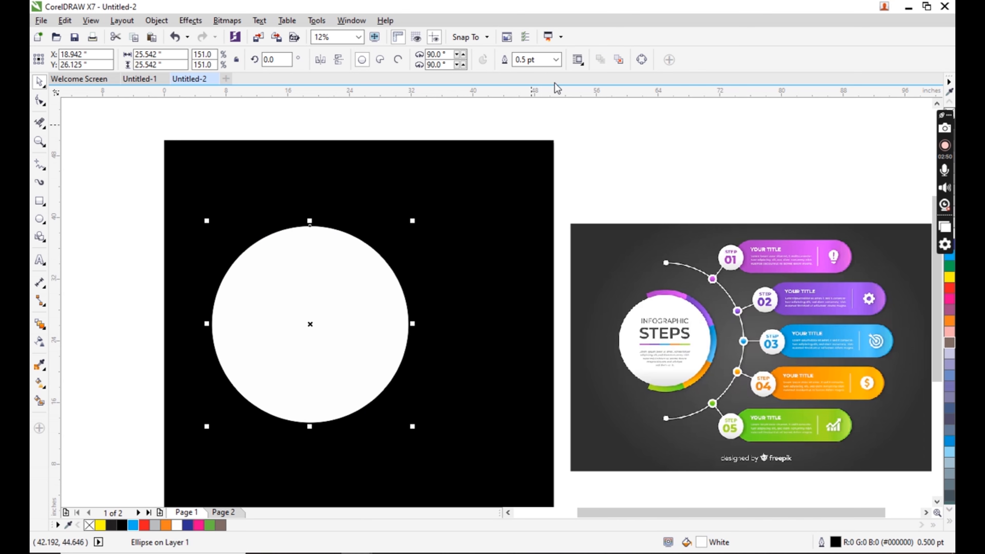
left_click(398, 63)
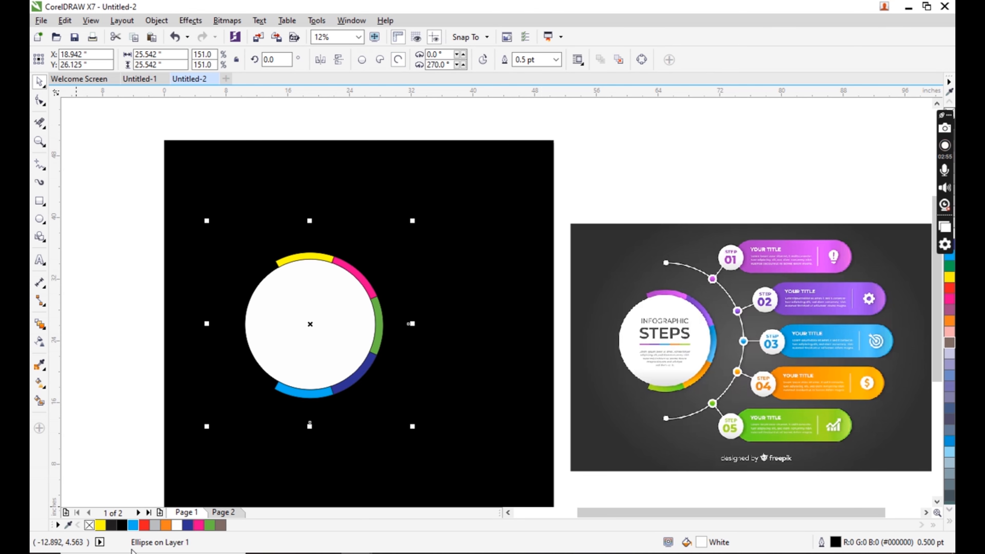
right_click(176, 525)
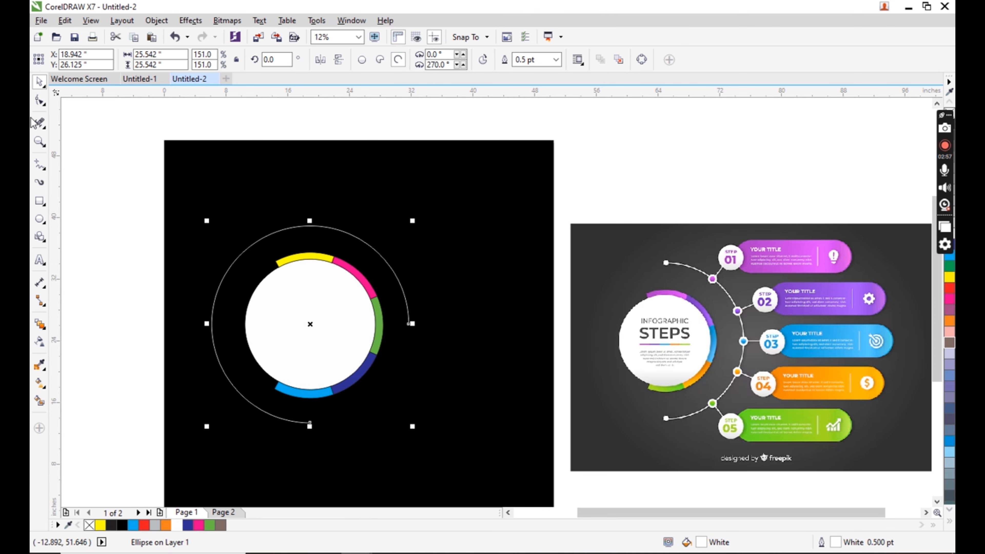
- Rotate the white arc to about 215.9° so its opening faces the left side of the circle
left_click(40, 100)
key("space")
left_click(315, 325)
left_click_drag(418, 215, 357, 384)
left_click_drag(412, 222, 443, 335)
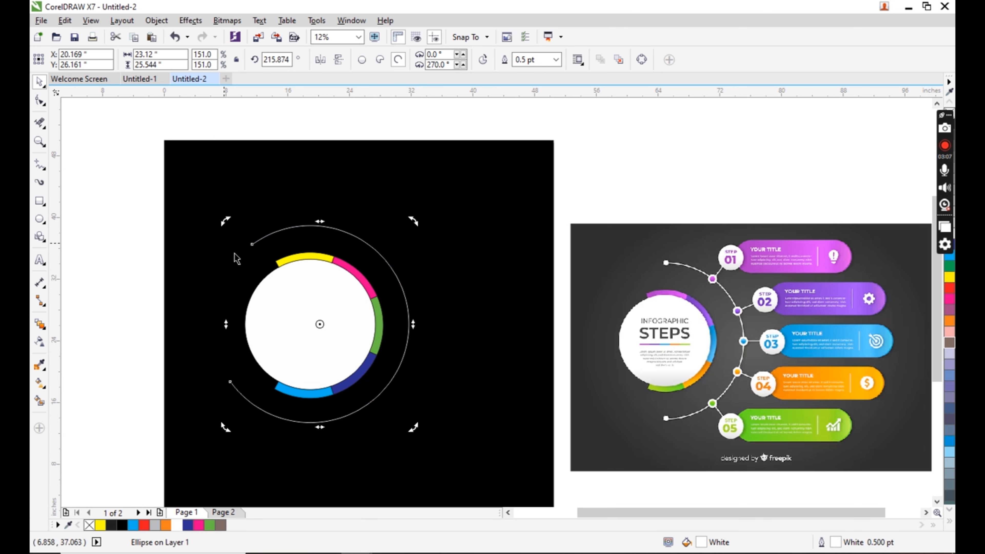
- Place a vertical guideline through the white circle's centre at X 19.025 inches, with the outer arc moved aside
left_click_drag(56, 331, 306, 352)
left_click(332, 324)
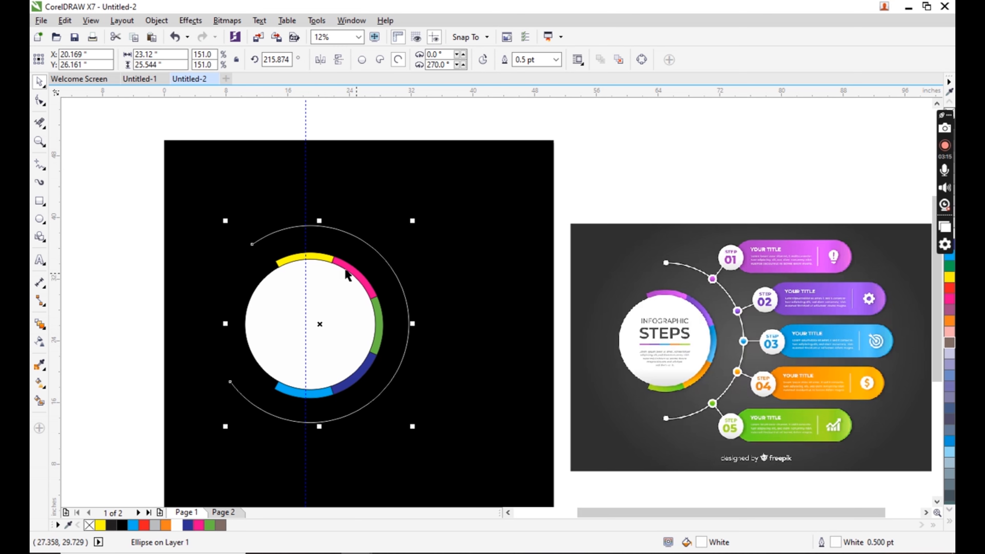
left_click_drag(384, 303, 514, 302)
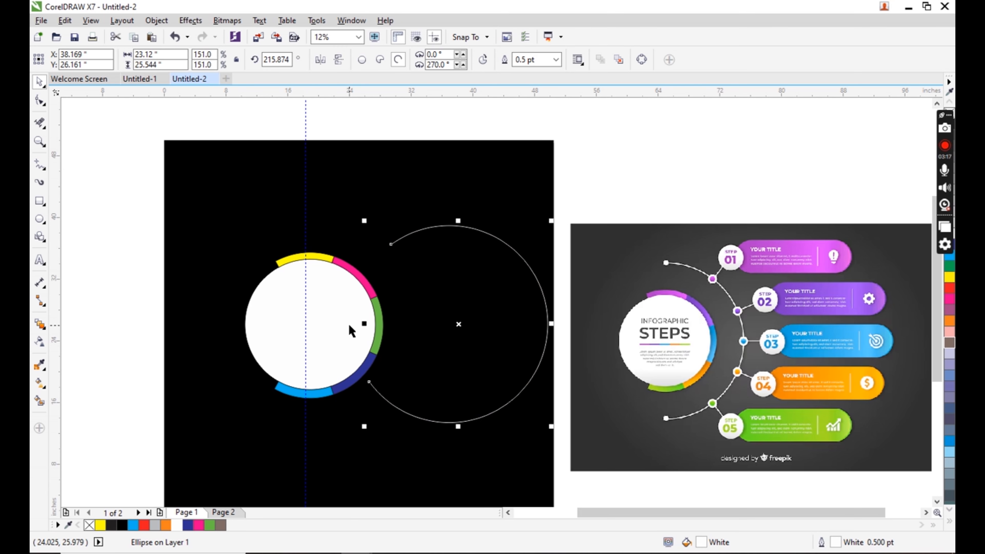
left_click(325, 342)
left_click(310, 324)
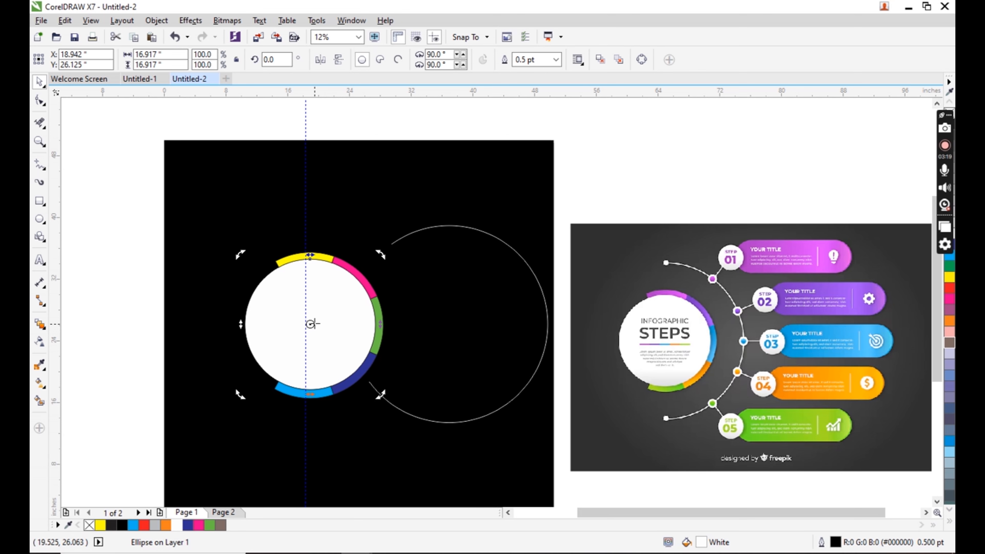
left_click_drag(306, 303, 310, 303)
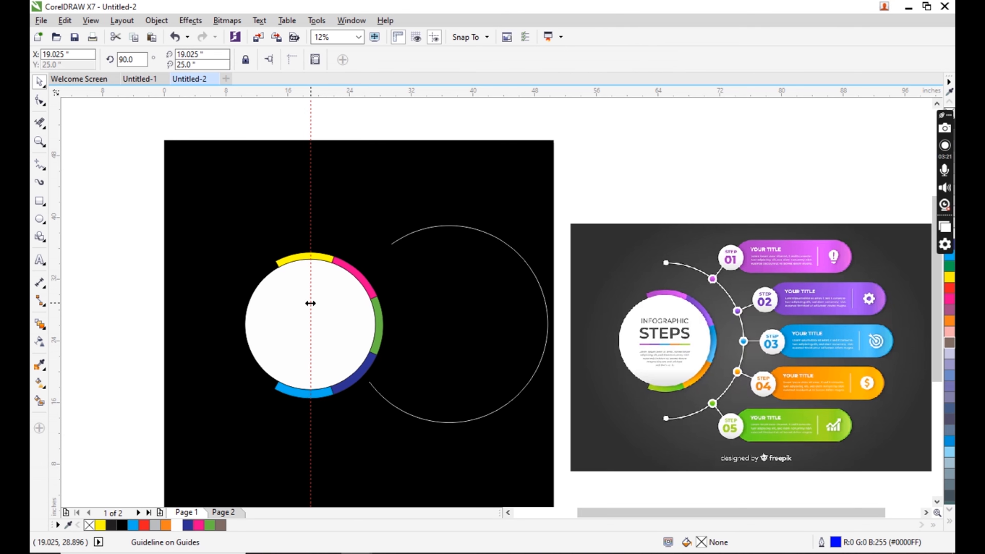
- Return the outer arc around the white circle and shorten both its ends to the guideline to form a right-facing semicircle
left_click(474, 360)
left_click_drag(479, 345, 345, 347)
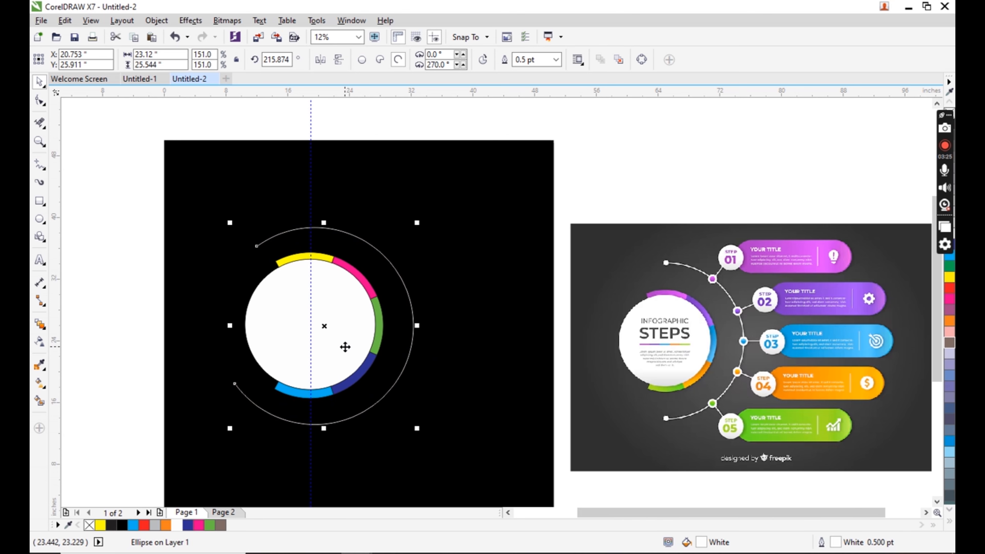
key("F10")
left_click_drag(255, 248, 314, 232)
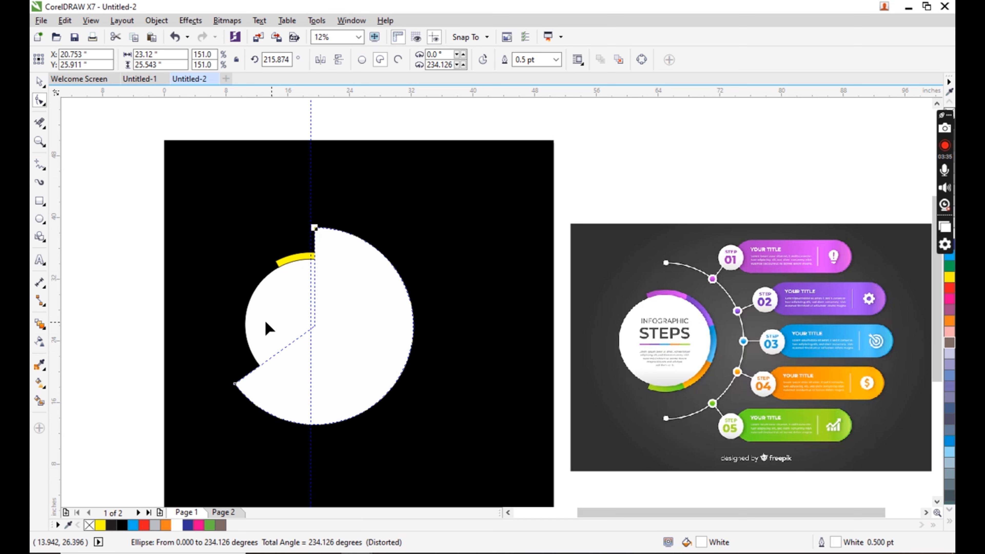
left_click_drag(236, 386, 313, 440)
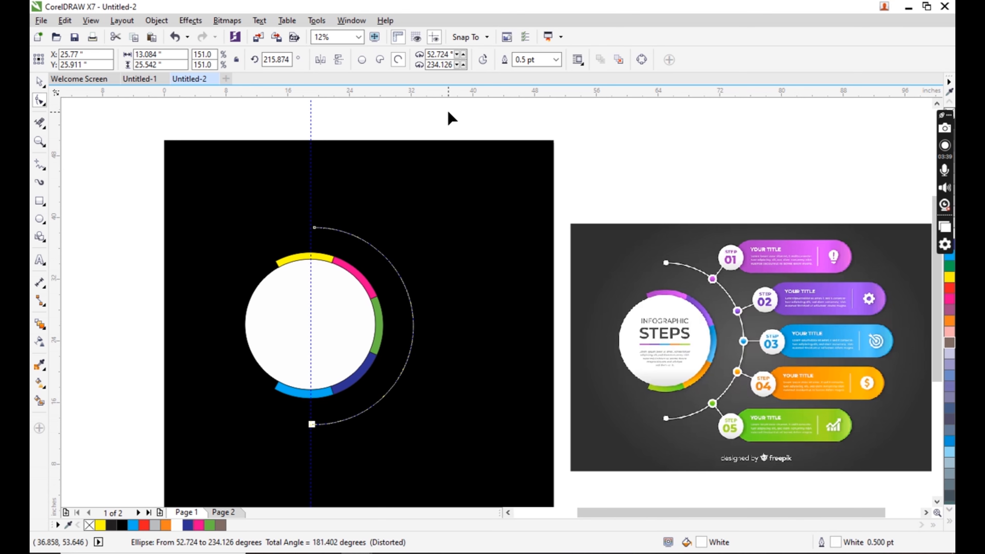
- Set the outline width of the white semicircular arc to 12 pt
left_click(555, 59)
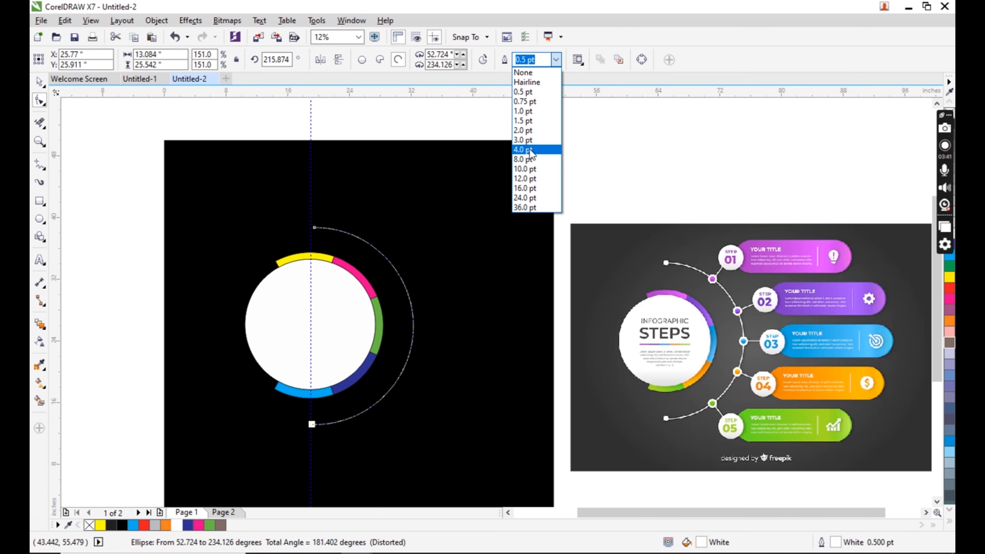
left_click(530, 150)
left_click(555, 59)
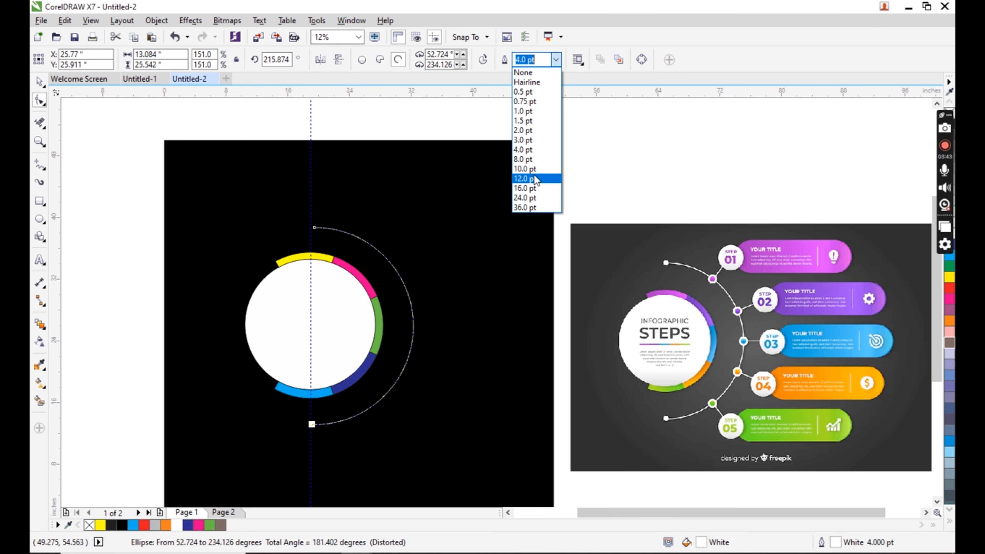
left_click(534, 179)
left_click(40, 82)
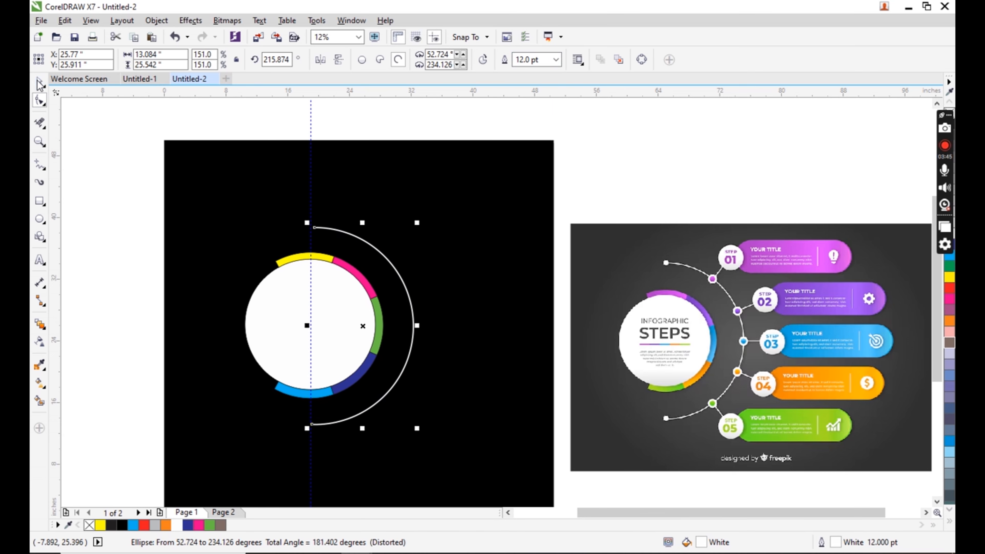
scroll(302, 250, "up", 2)
scroll(298, 232, "up", 2)
scroll(300, 231, "down", 2)
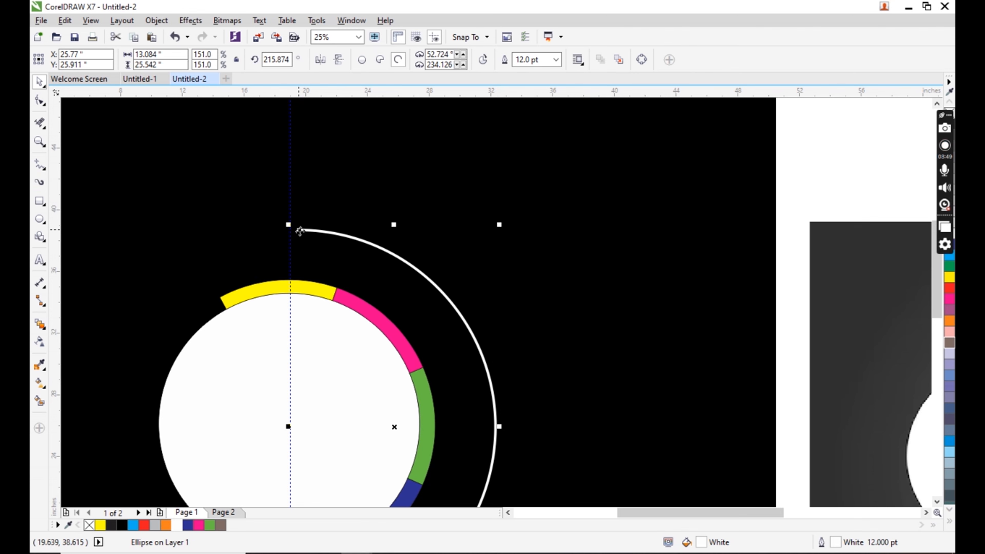
key("F11")
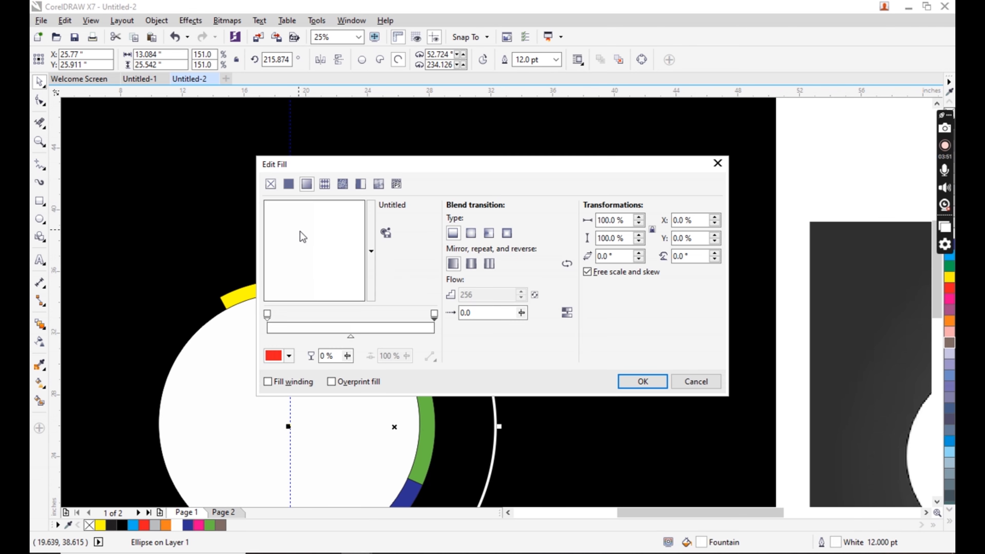
left_click(717, 163)
key("F12")
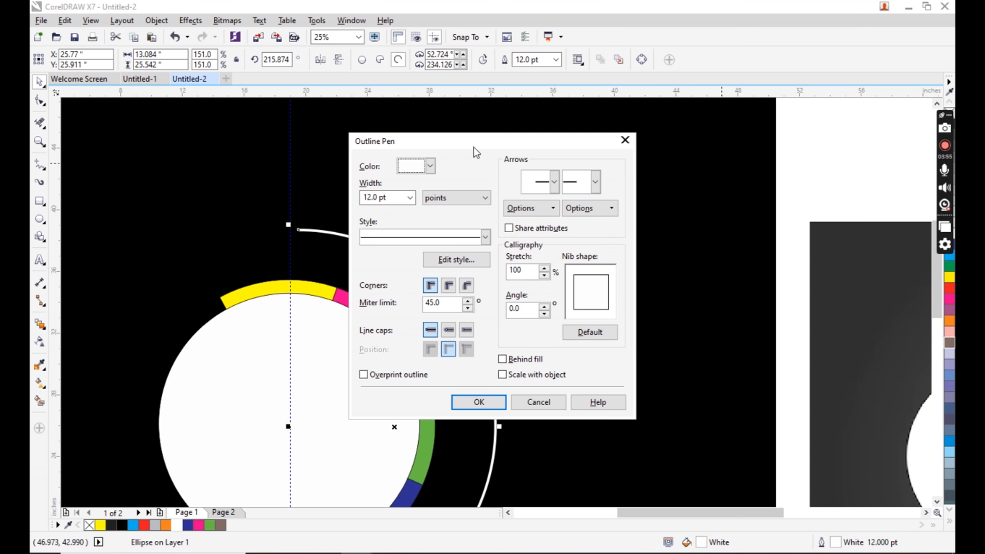
left_click_drag(477, 145, 638, 137)
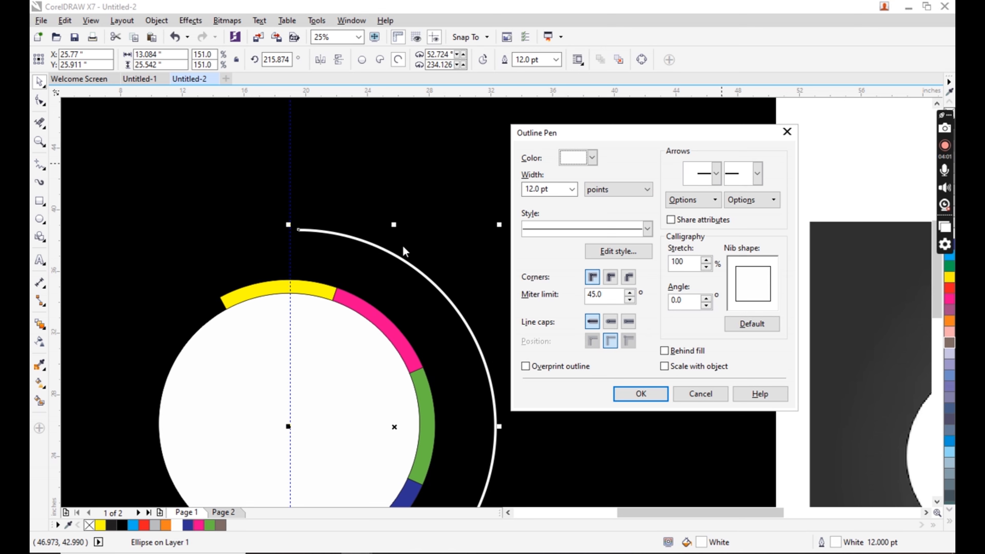
left_click(641, 394)
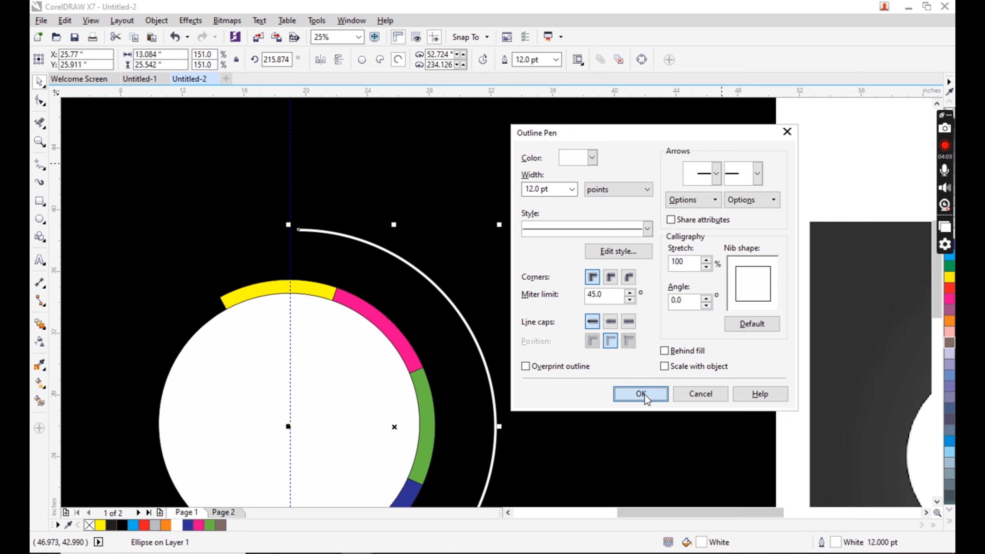
- Choose the large filled-circle arrowhead for the finishing end of the white arc's outline, matching the reference arc's round ends
scroll(472, 286, "down", 2)
scroll(635, 278, "up", 5)
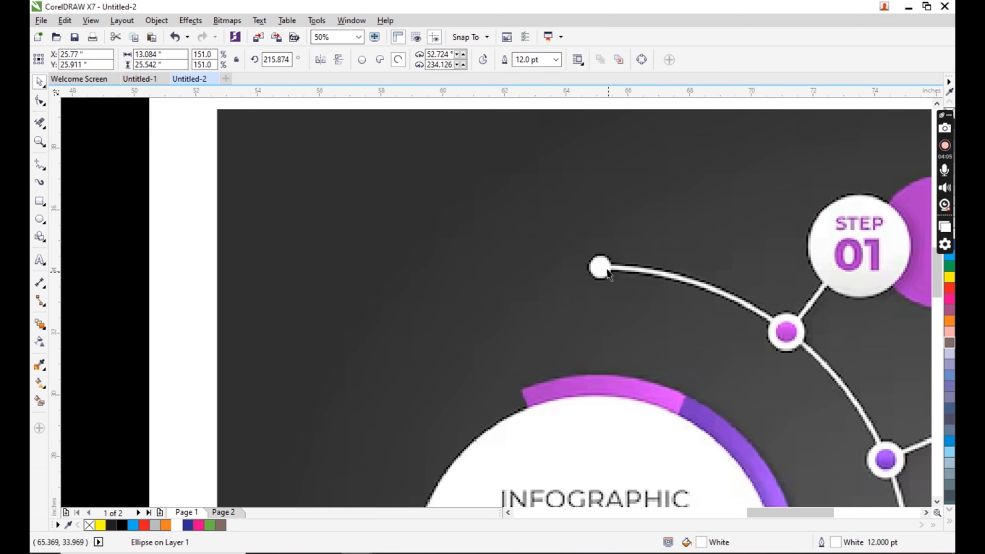
scroll(605, 274, "down", 4)
scroll(583, 402, "up", 5)
scroll(589, 400, "down", 5)
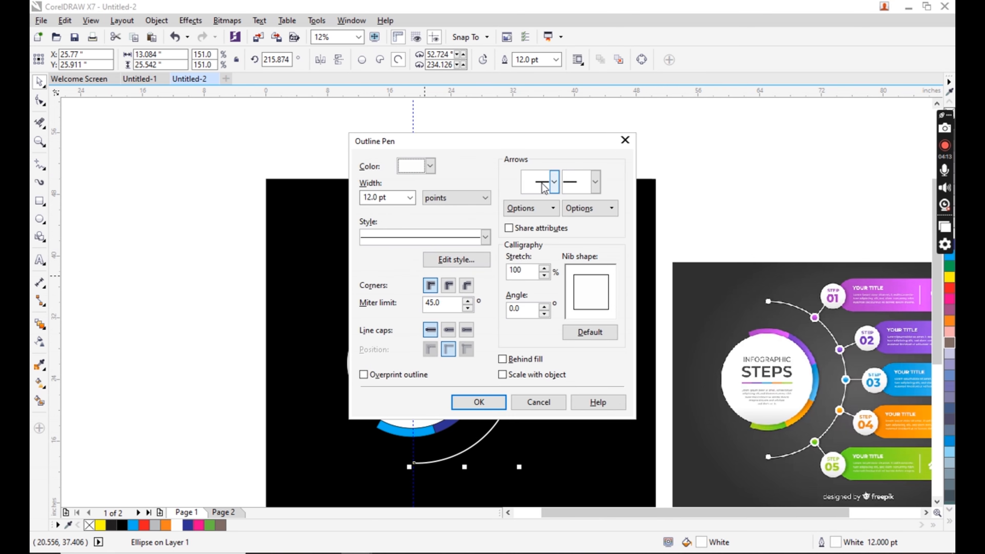
left_click_drag(459, 148, 607, 148)
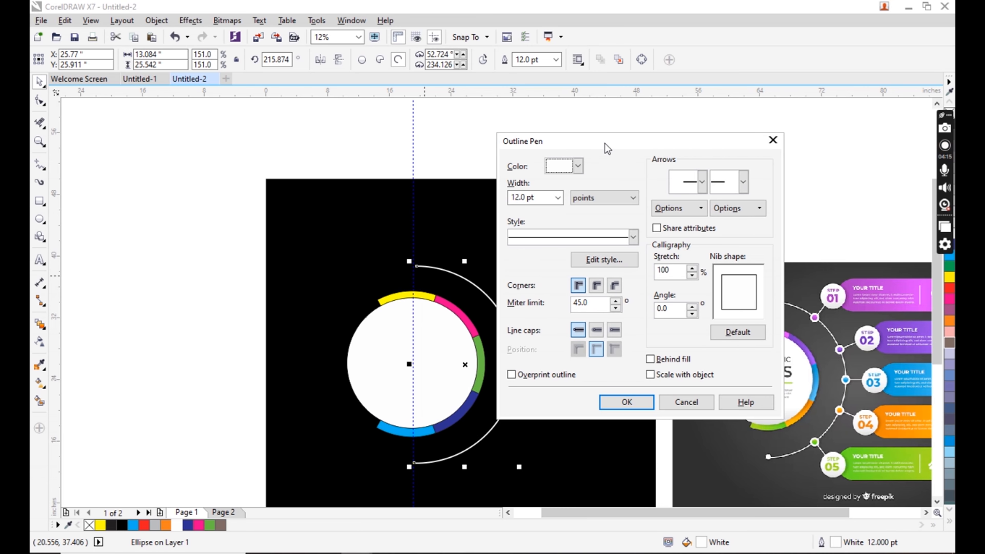
left_click(744, 184)
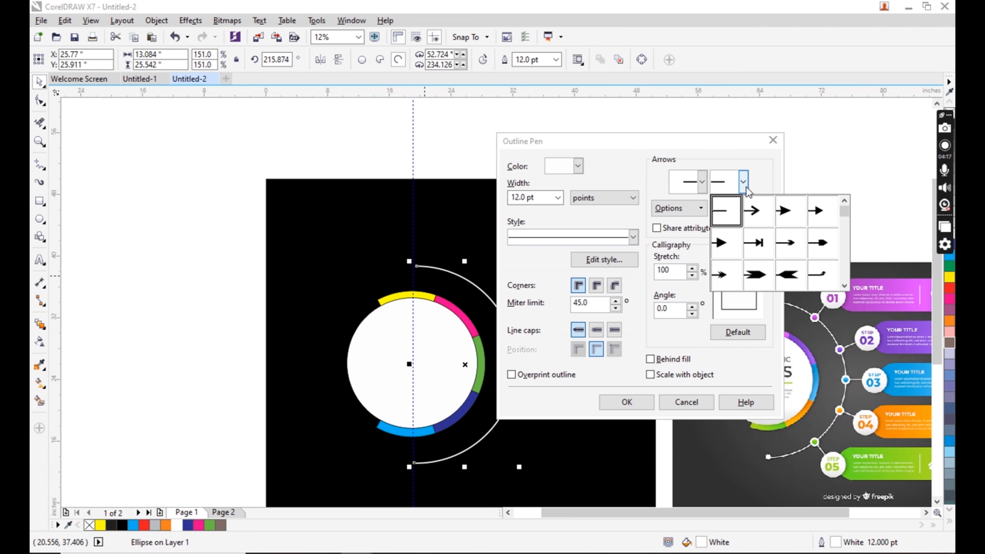
left_click_drag(844, 211, 846, 252)
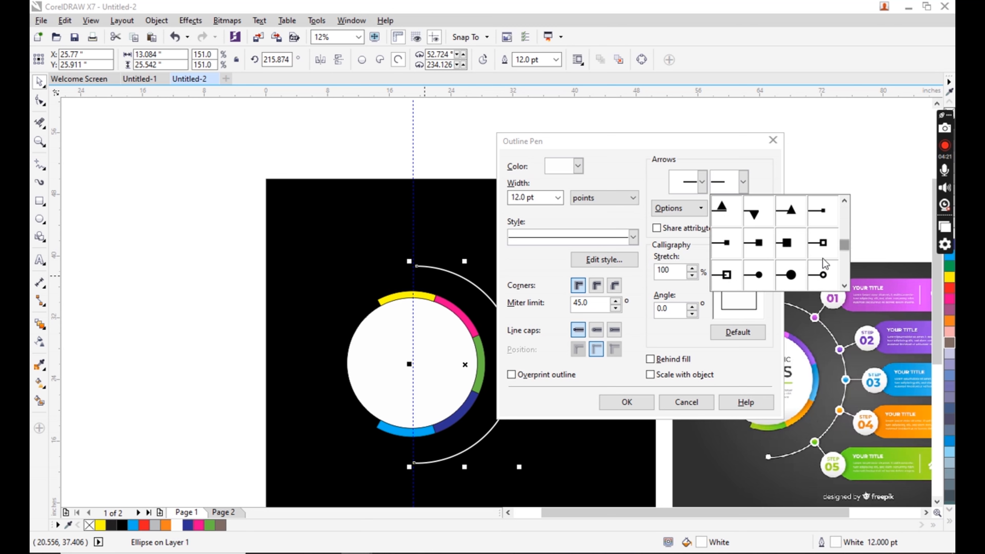
left_click(791, 276)
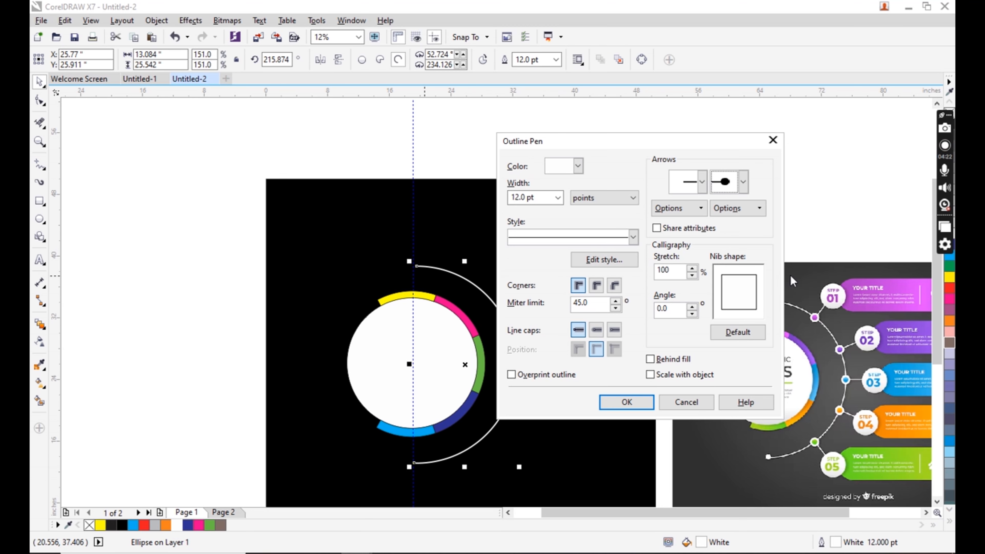
- Apply the large filled-circle arrowhead to the arc's starting end, with round corners and the outline behind the fill
left_click(701, 183)
left_click_drag(805, 214, 807, 252)
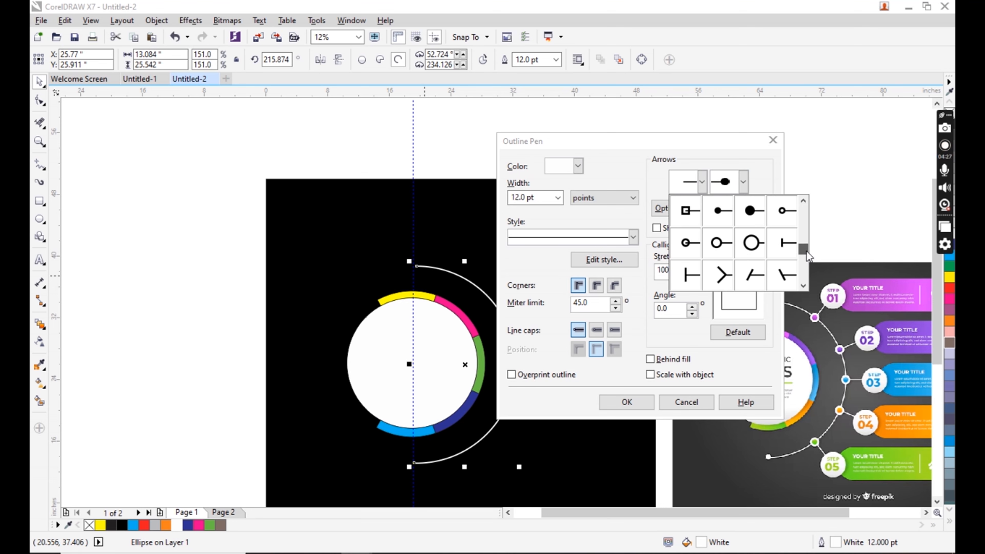
left_click(752, 212)
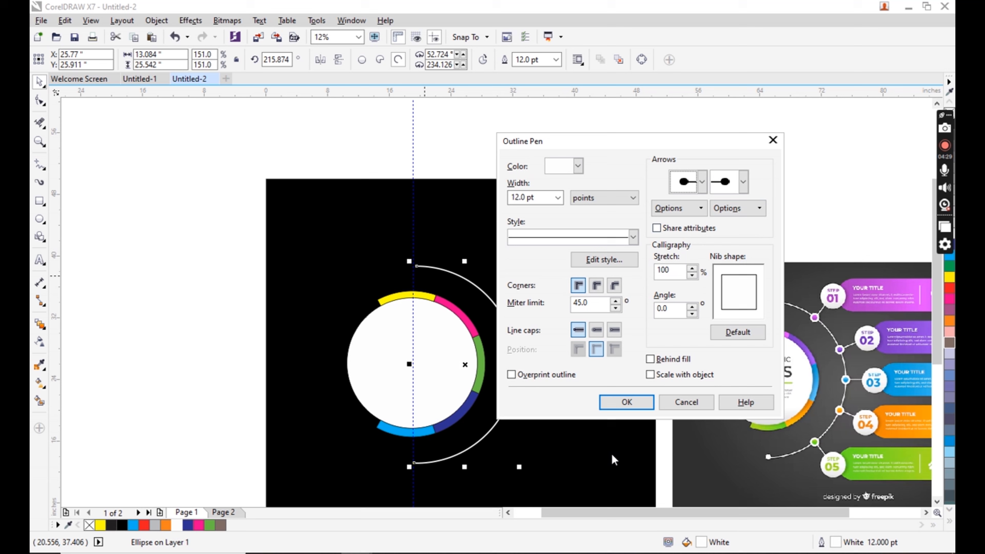
left_click(596, 286)
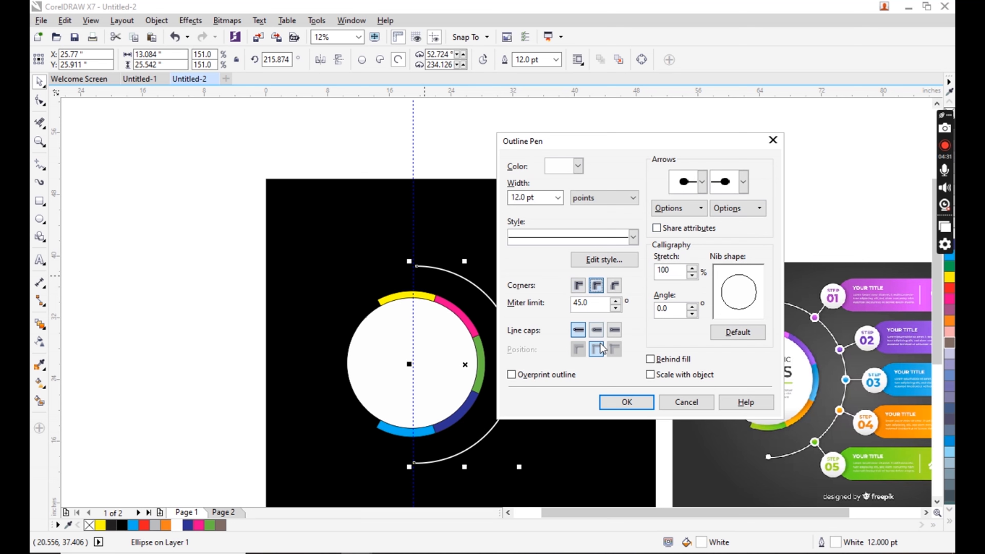
left_click(650, 358)
left_click(626, 402)
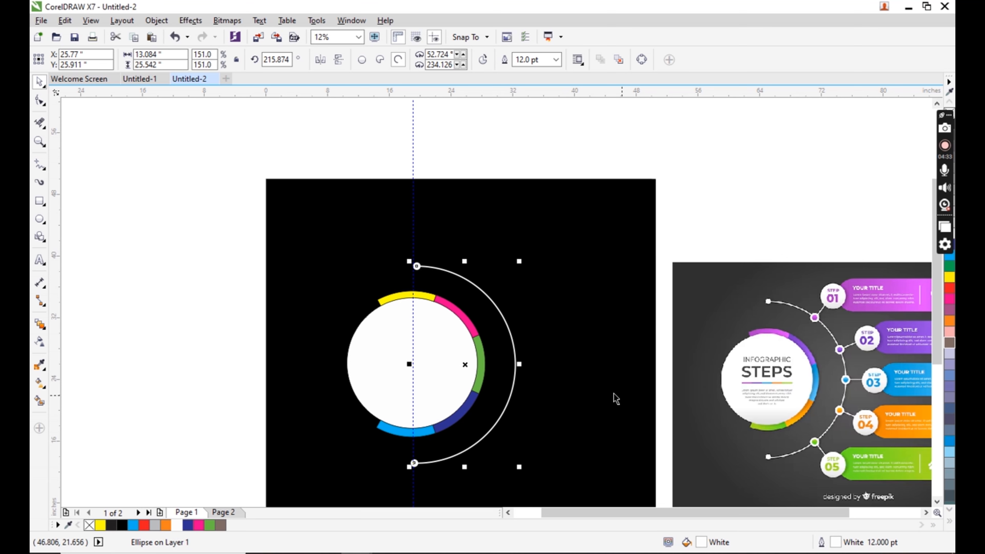
left_click(158, 398)
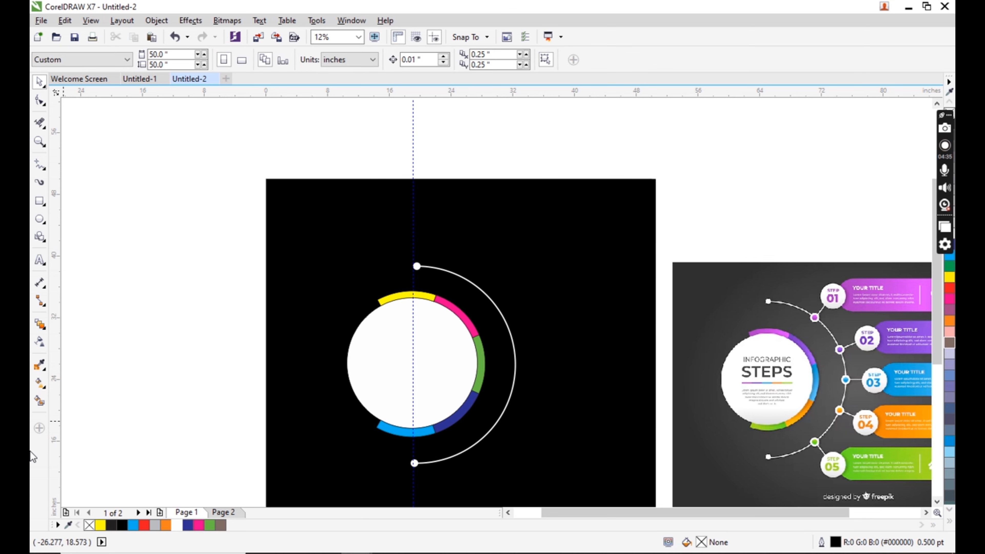
left_click(468, 365)
left_click(426, 386)
left_click(392, 341)
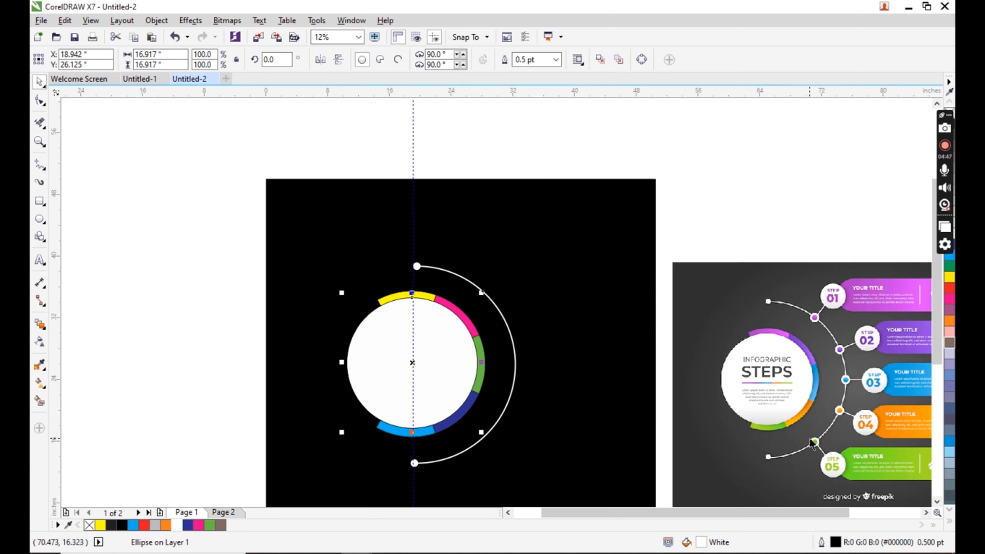
left_click(149, 356)
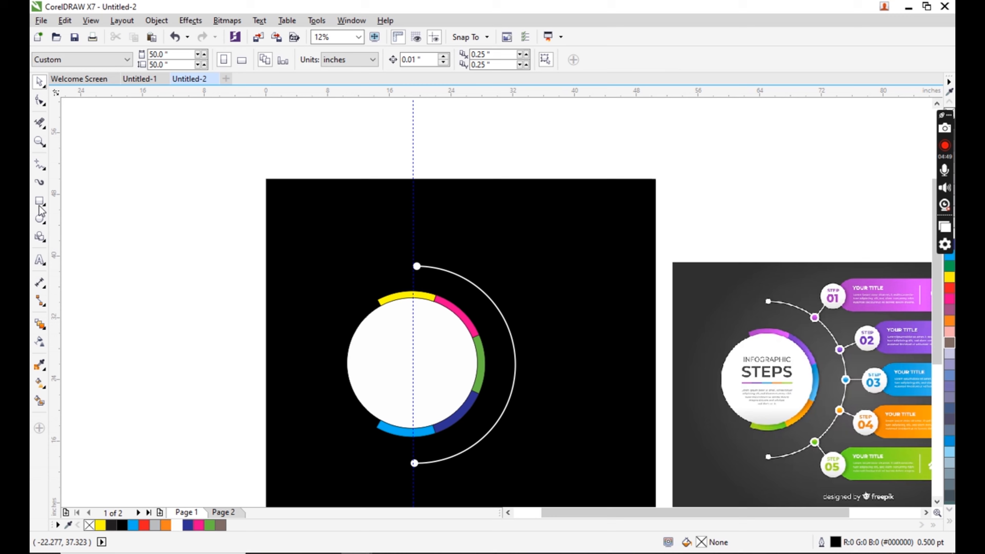
- Draw a circle about 1.2 inches across near the arc's upper end and centre it on the line
left_click(39, 219)
scroll(468, 295, "up", 1)
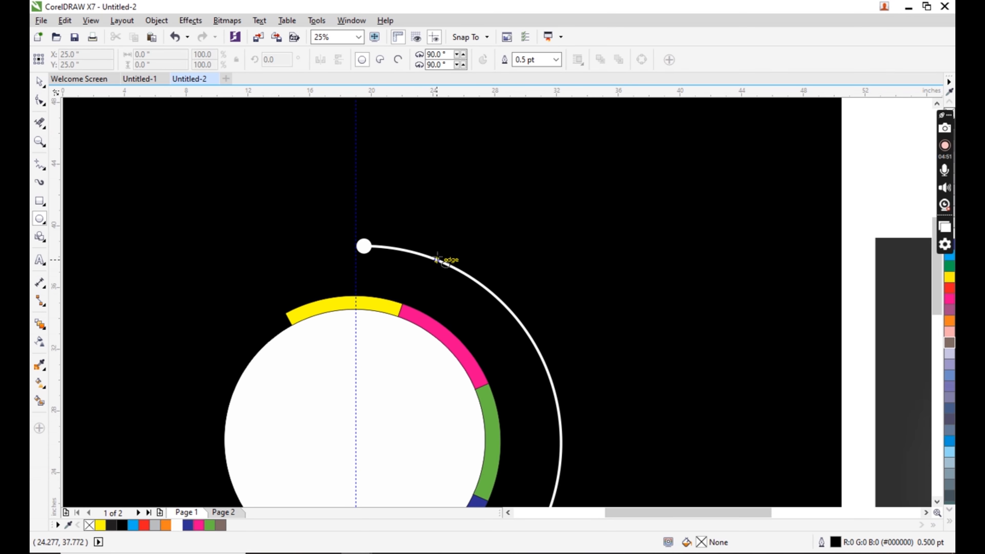
left_click_drag(433, 251, 450, 269)
scroll(455, 268, "up", 2)
key("space")
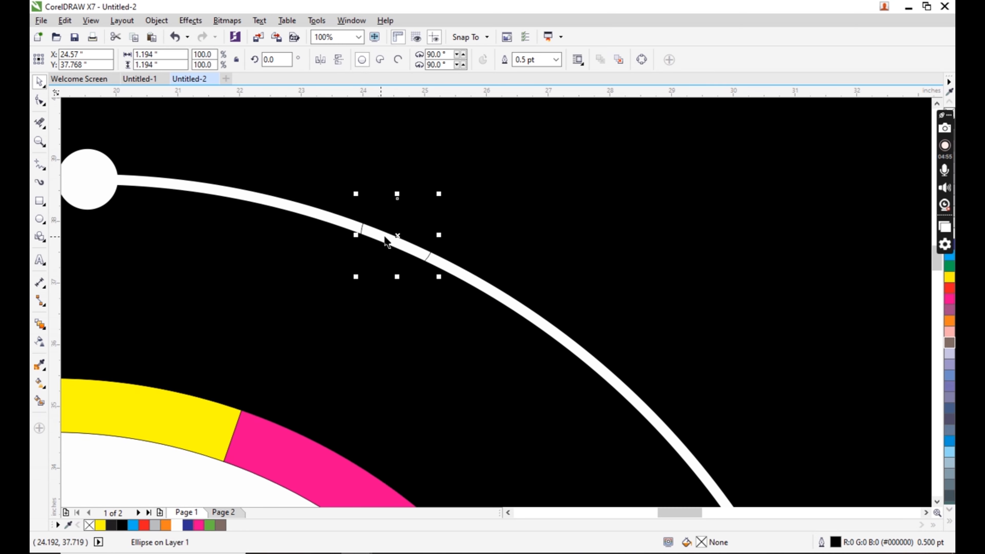
left_click_drag(397, 235, 397, 244)
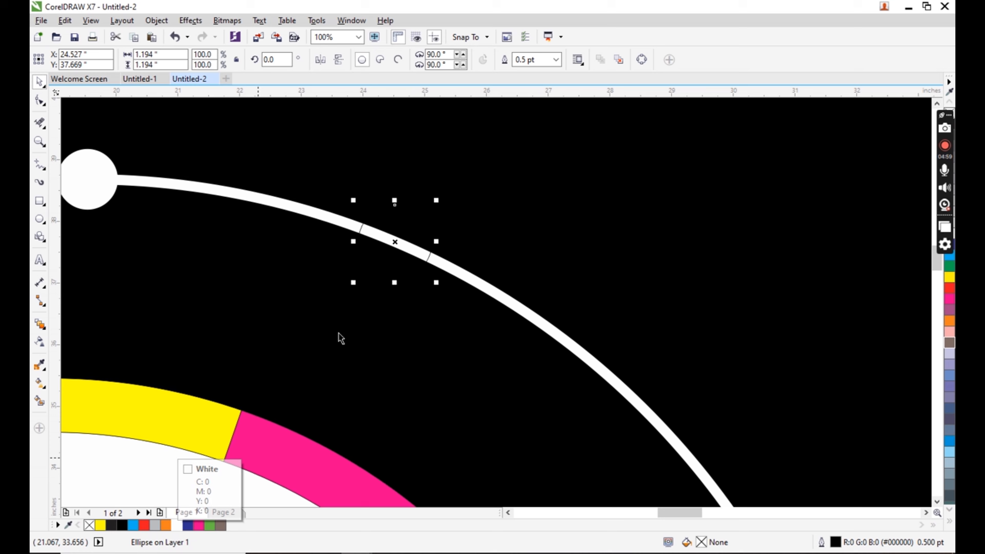
- Fill the small circle on the outer arc with yellow
scroll(325, 322, "down", 1)
left_click(102, 525)
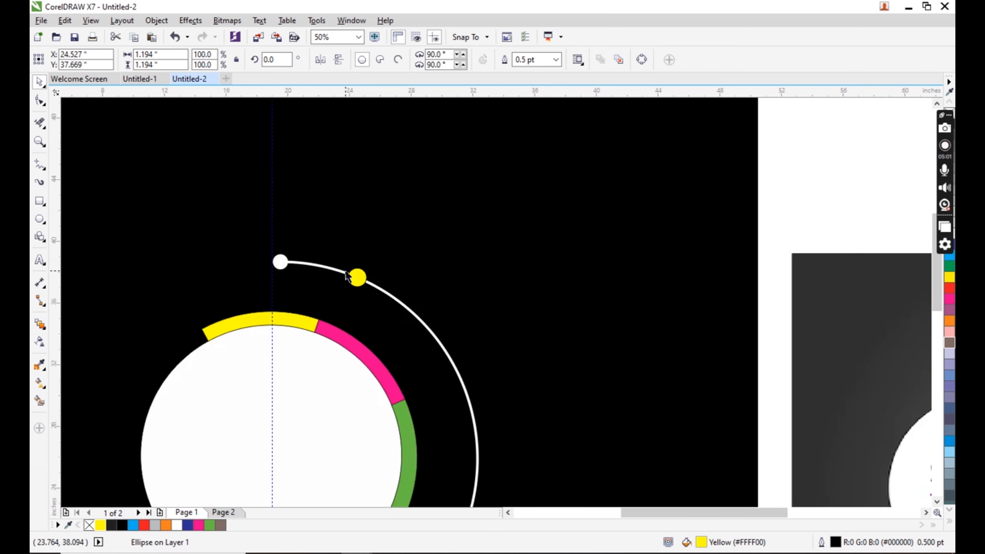
scroll(347, 276, "down", 2)
scroll(290, 301, "up", 1)
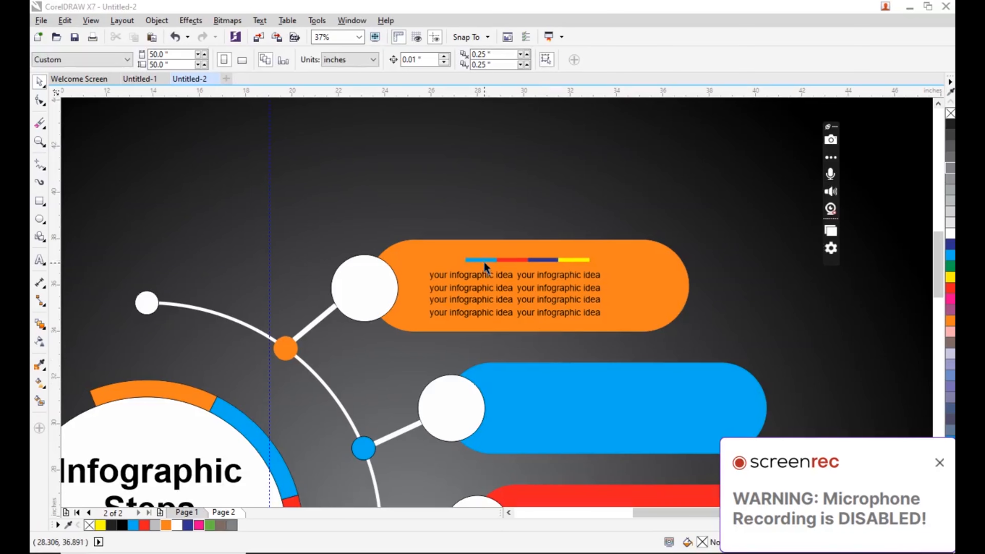
- Shrink the multicoloured divider line in the orange banner to about 3.9 inches wide and place it just above the text block
left_click(486, 260)
left_click_drag(504, 256, 502, 259)
left_click_drag(588, 262, 494, 265)
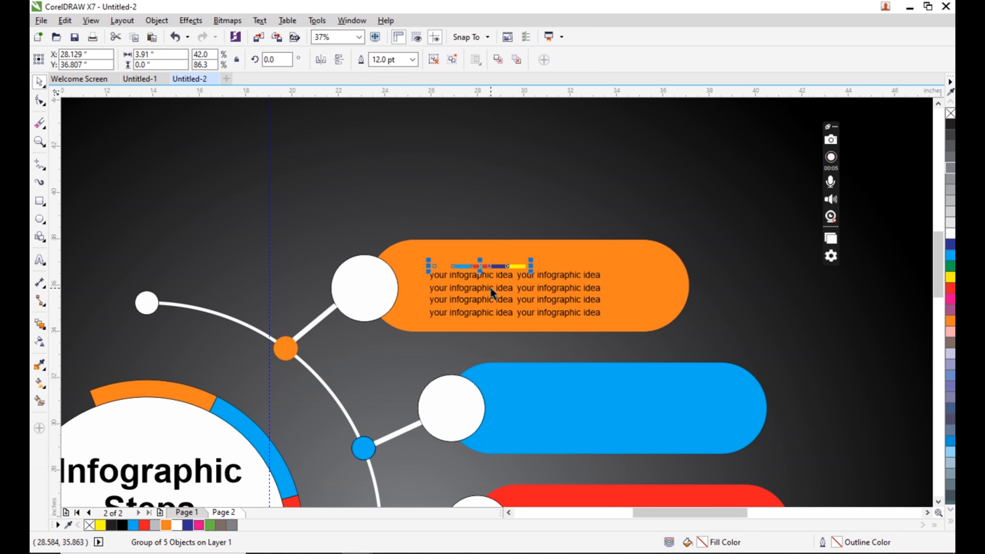
- Copy the orange banner's divider line and text block onto the light blue banner and the red banner
left_click_drag(732, 227, 505, 332)
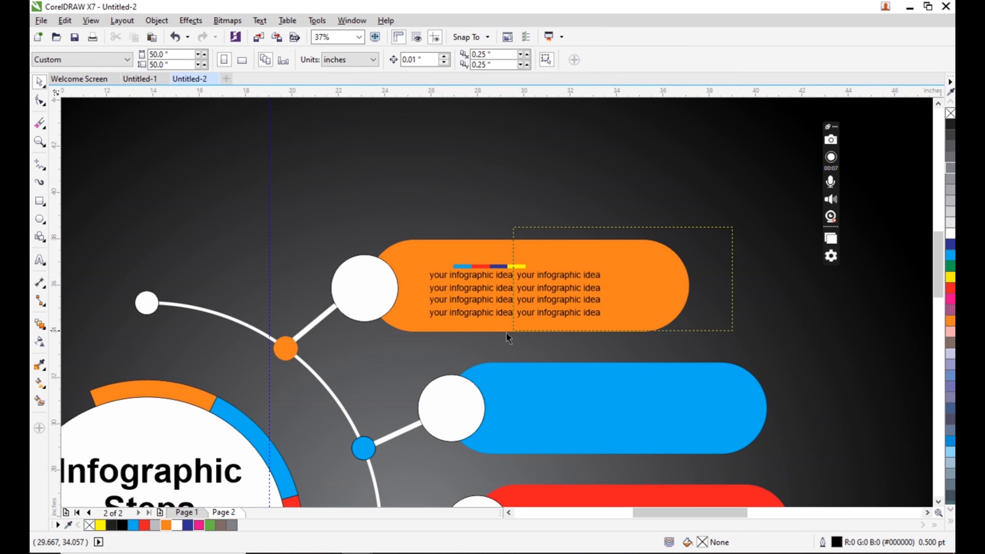
left_click_drag(416, 335, 417, 335)
left_click_drag(501, 296, 578, 414)
scroll(587, 424, "up", 3)
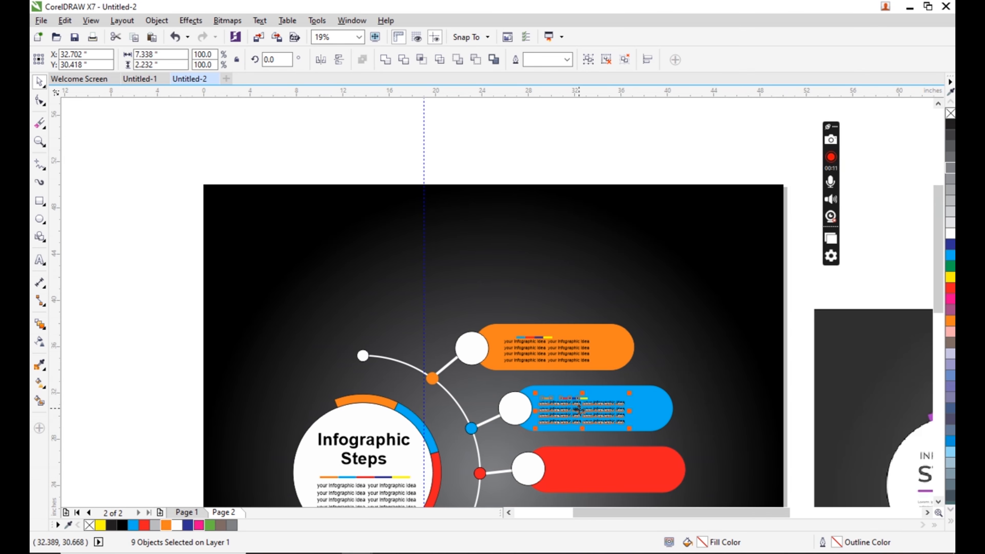
scroll(587, 423, "down", 3)
left_click_drag(554, 322, 587, 450)
scroll(597, 392, "down", 3)
scroll(597, 394, "up", 2)
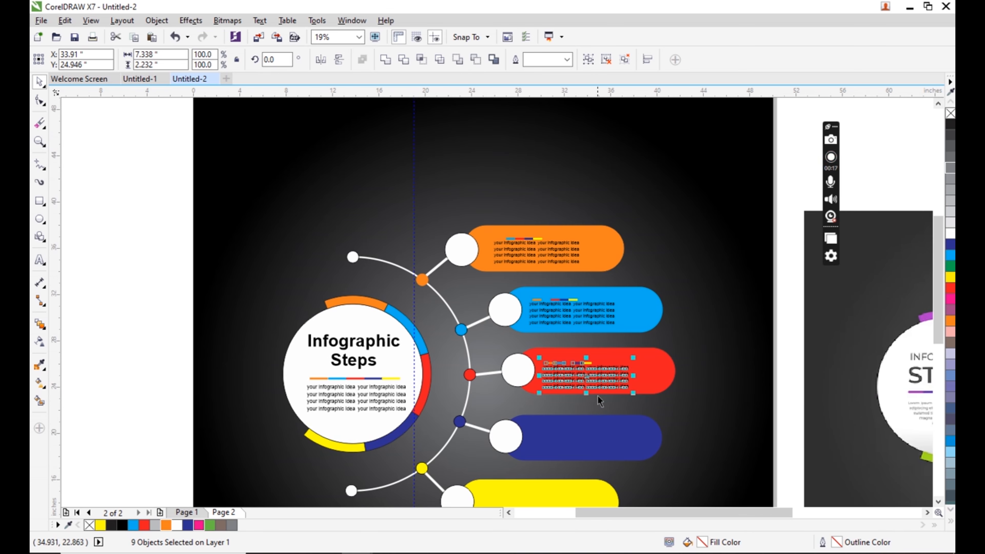
- Place further copies of the divider line and text block on the dark blue banner and the yellow banner
left_click_drag(584, 378, 572, 442)
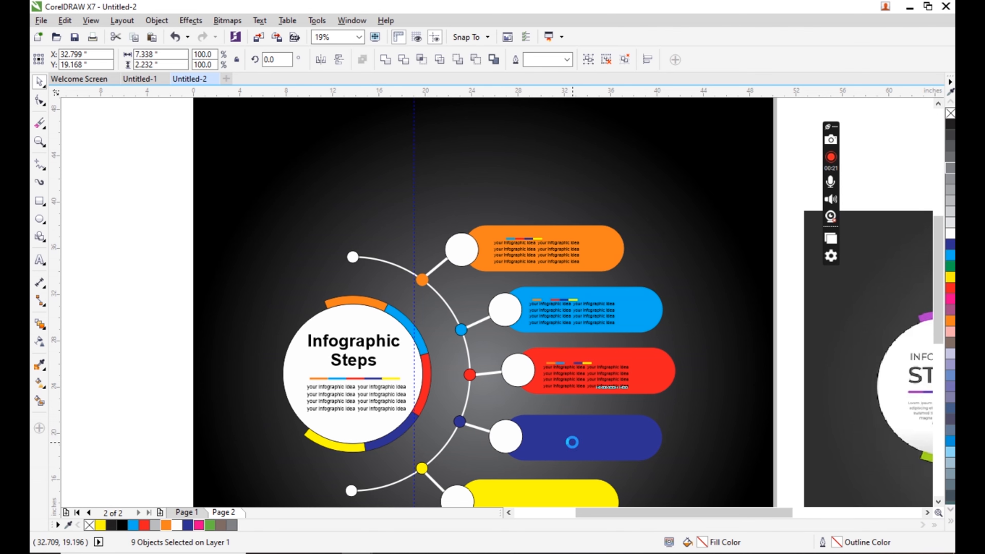
scroll(585, 450, "down", 2)
scroll(590, 451, "up", 2)
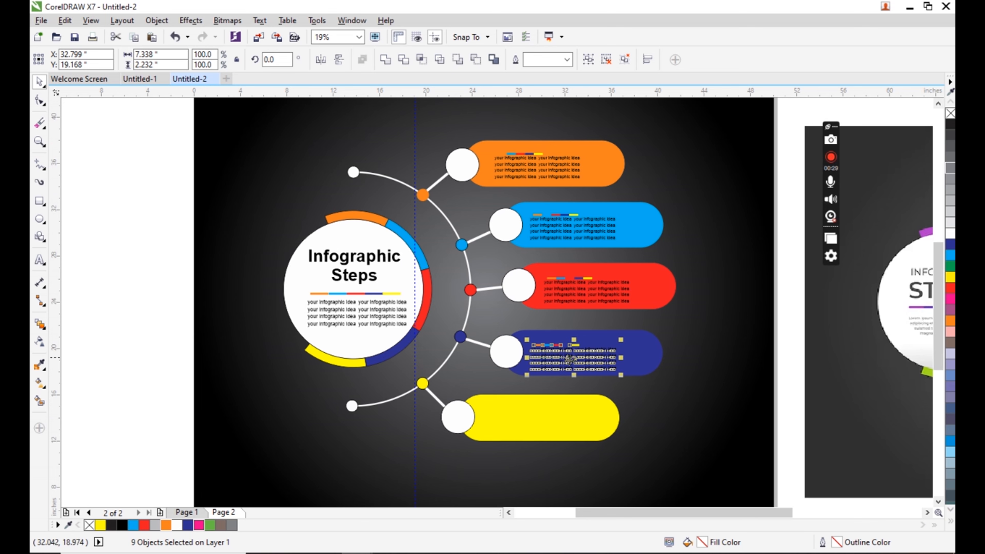
left_click_drag(577, 361, 525, 426)
- Duplicate one text line above the orange banner's divider, replace its wording with "Step" and convert it to curves
scroll(539, 157, "up", 4)
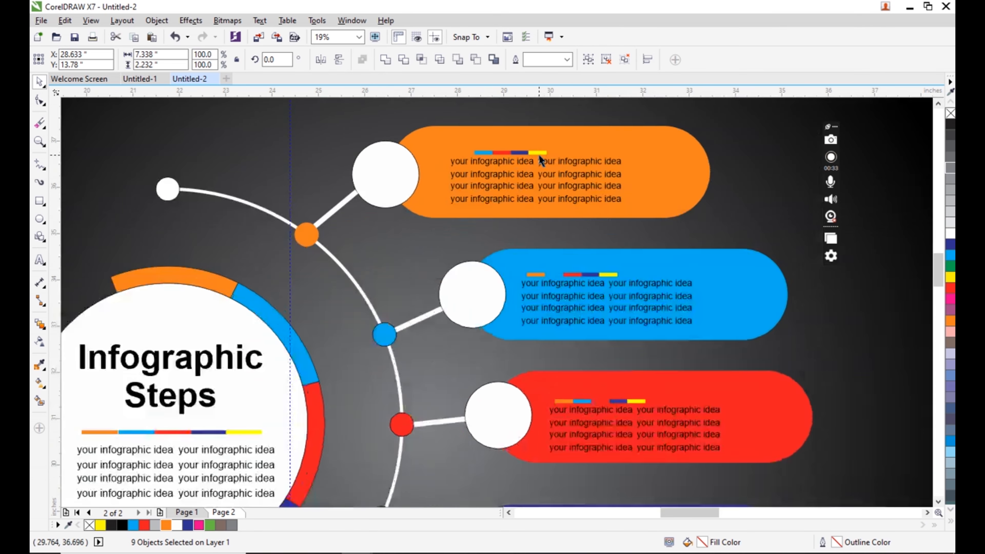
left_click(462, 178, "ctrl")
left_click_drag(462, 178, 462, 124)
double_click(462, 123)
key("ctrl+a")
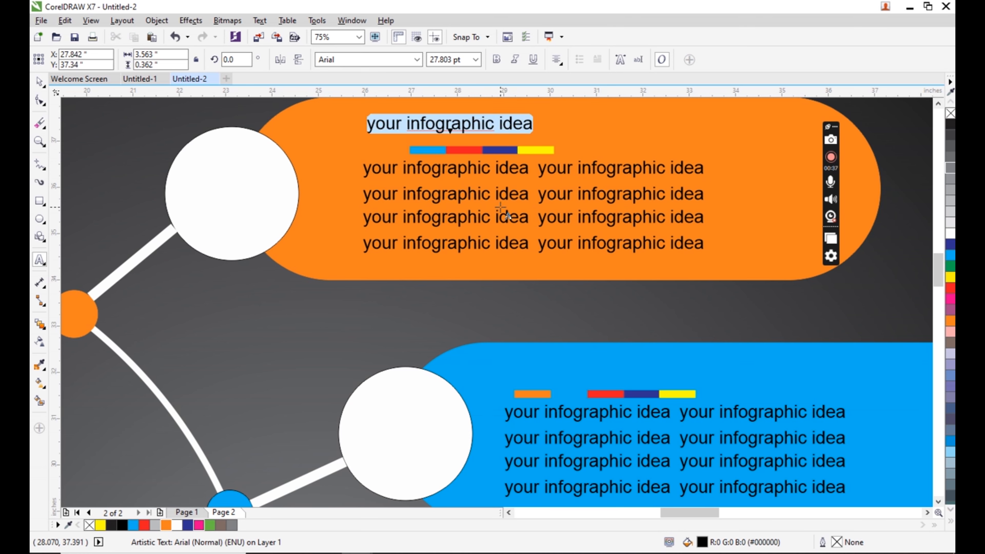
type("Step")
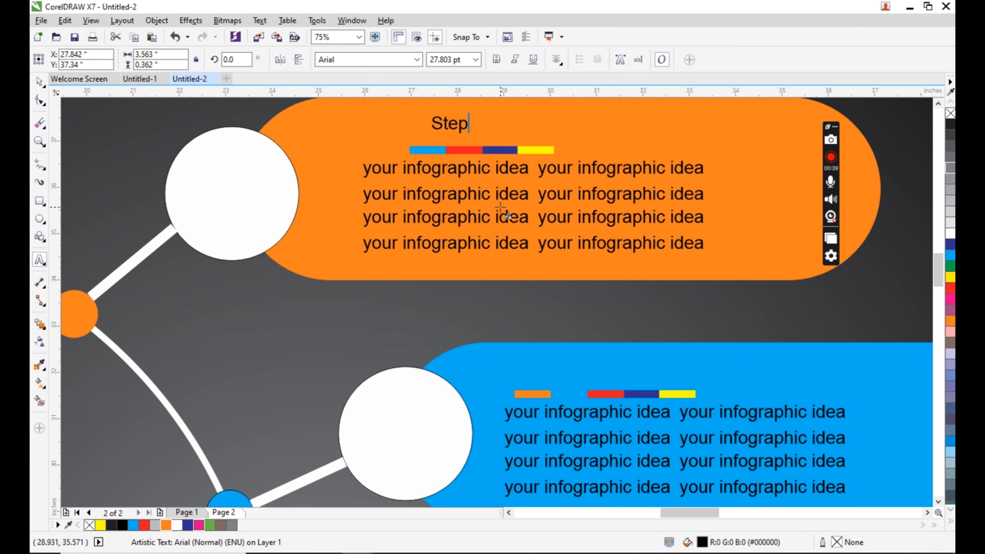
key("ctrl+q")
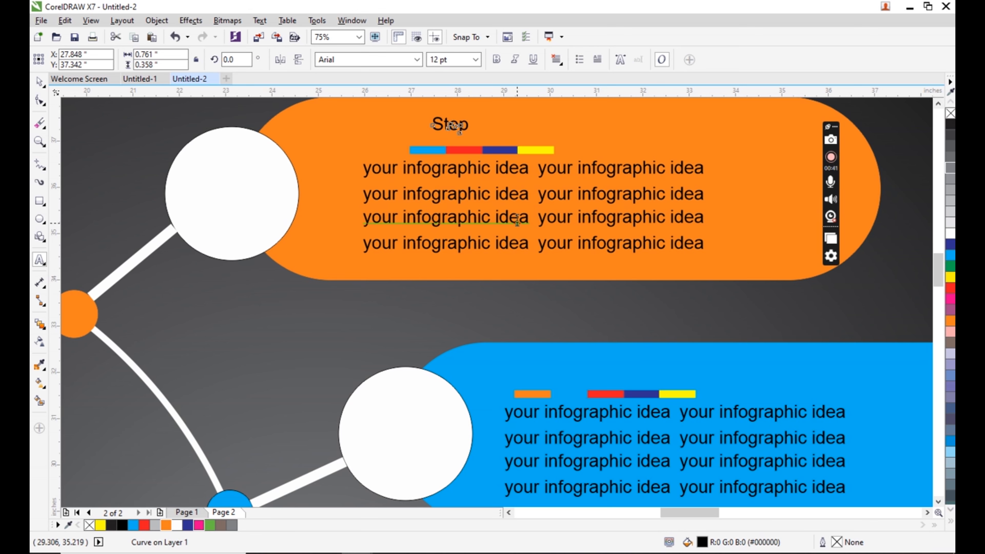